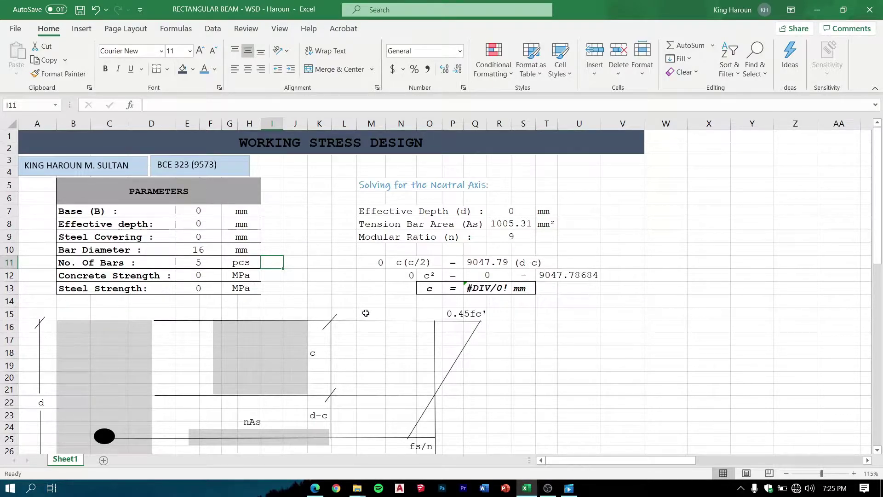
Review the Working Stress Design sheet's sections, then snap Excel to the left half of the screen.
scroll(367, 315, down, 4)
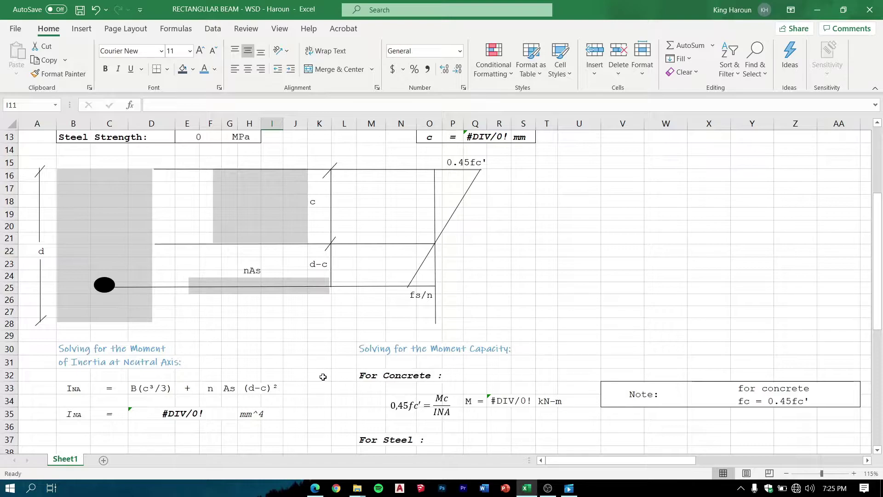
scroll(311, 391, up, 4)
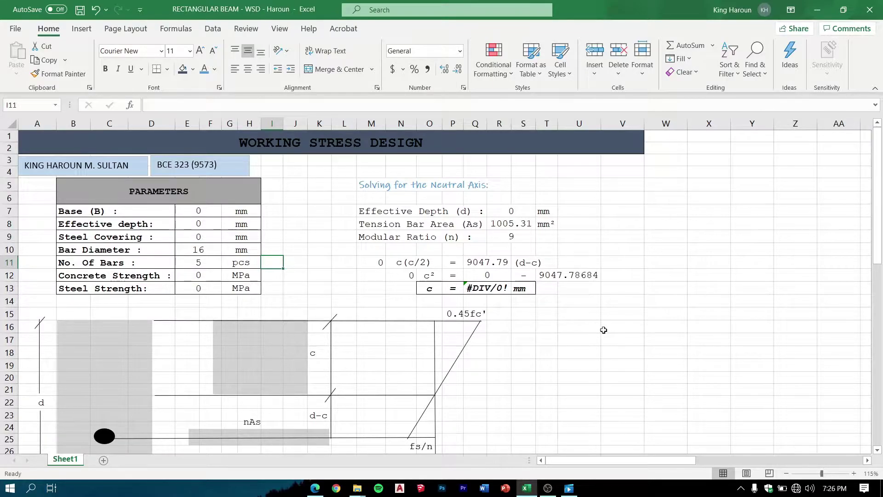
scroll(602, 330, down, 5)
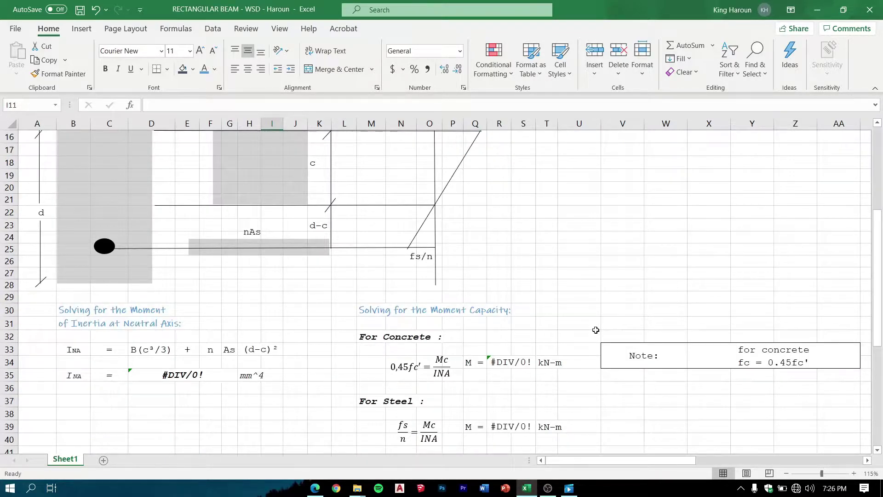
scroll(596, 330, up, 1)
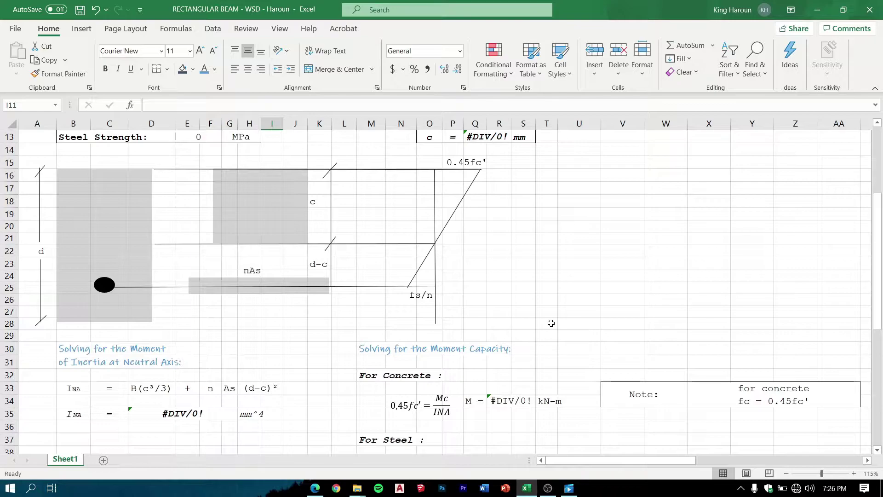
scroll(549, 323, up, 1)
scroll(550, 323, up, 1)
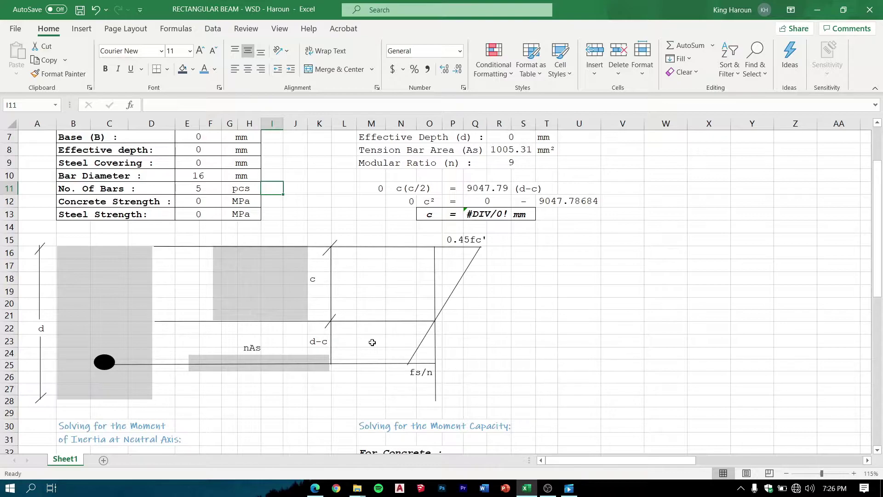
scroll(245, 314, up, 2)
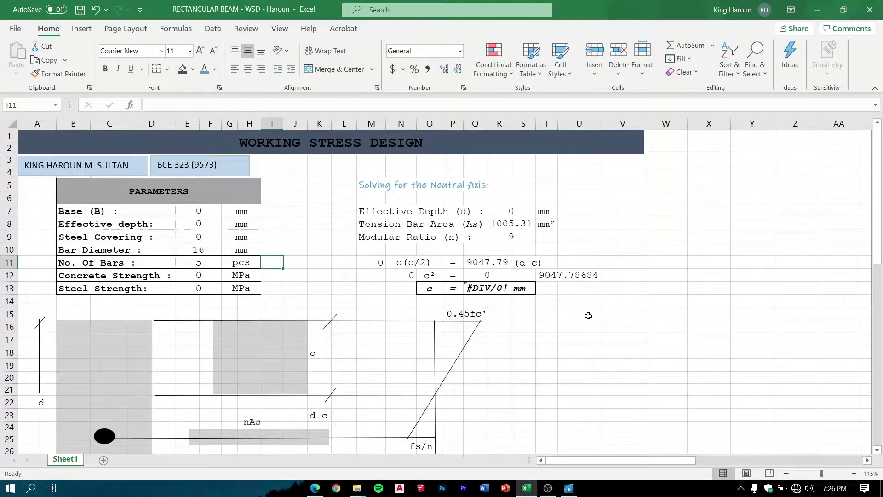
key(super+Left)
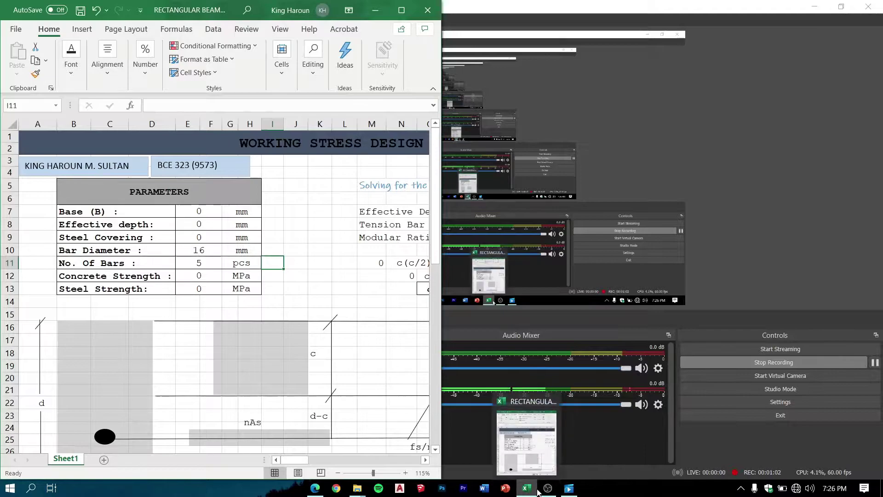
Bring up the WSD Examle.pdf Edge window on the right half beside the workbook.
click(315, 488)
click(227, 444)
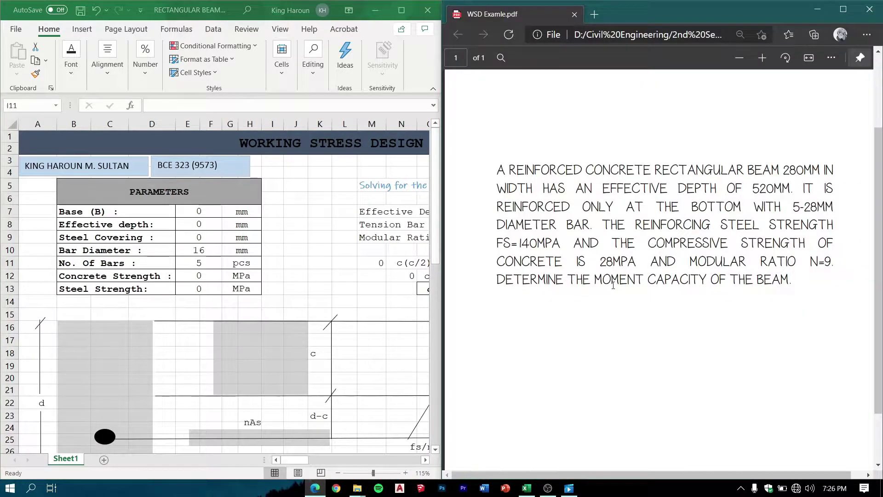
scroll(614, 286, up, 2)
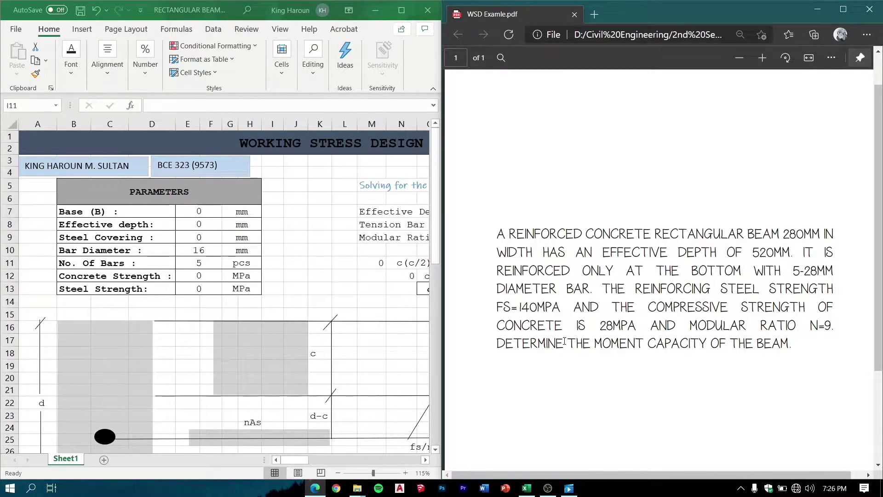
Enter Base 280 mm in E7 and Effective depth 520 mm in E8.
click(199, 214)
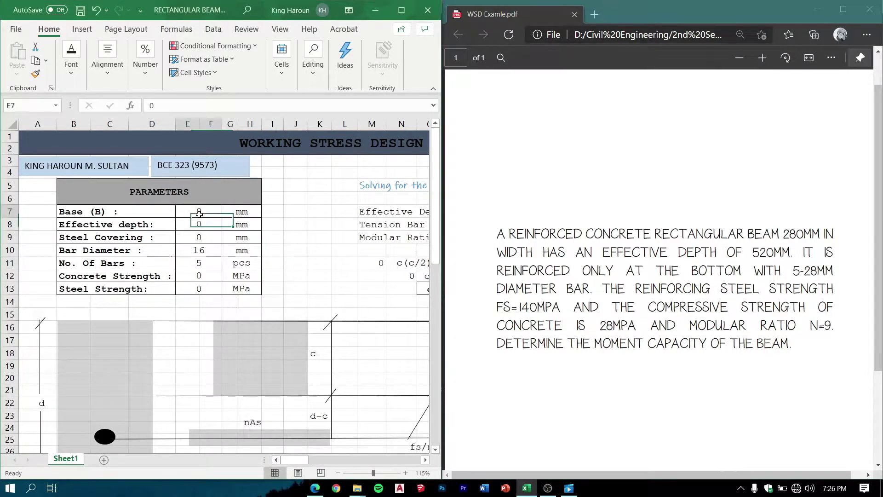
double_click(199, 213)
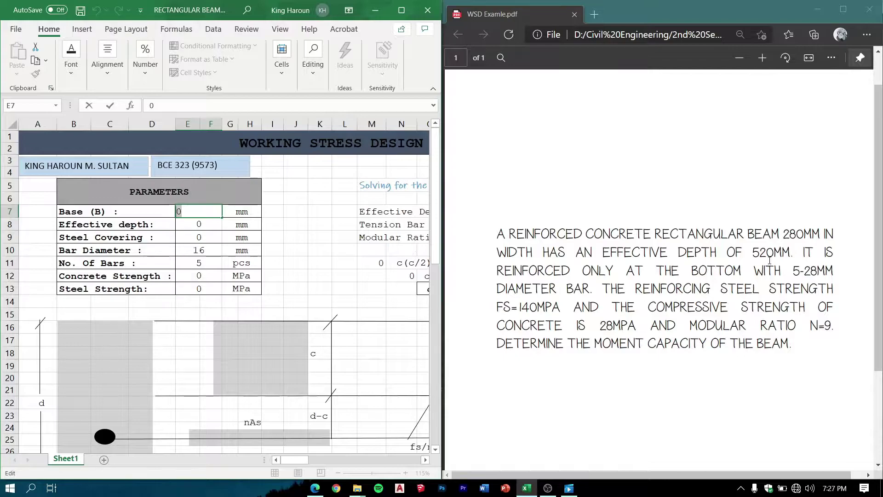
text(280)
double_click(193, 223)
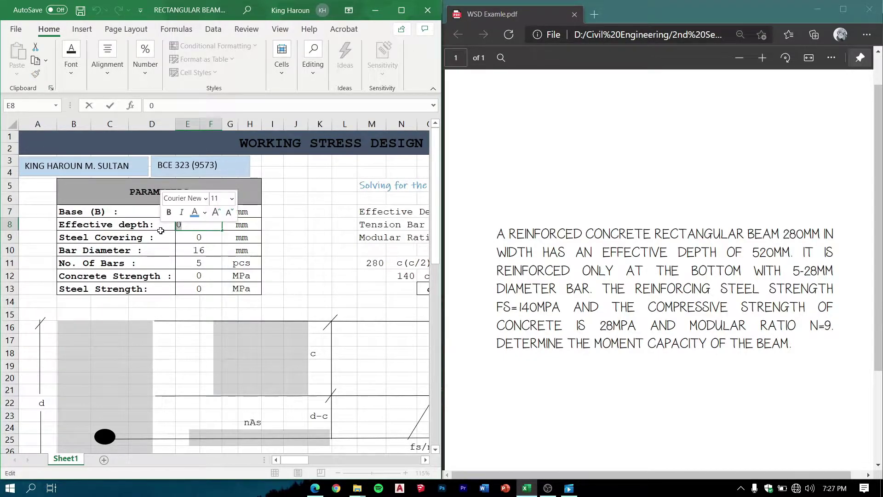
text(2)
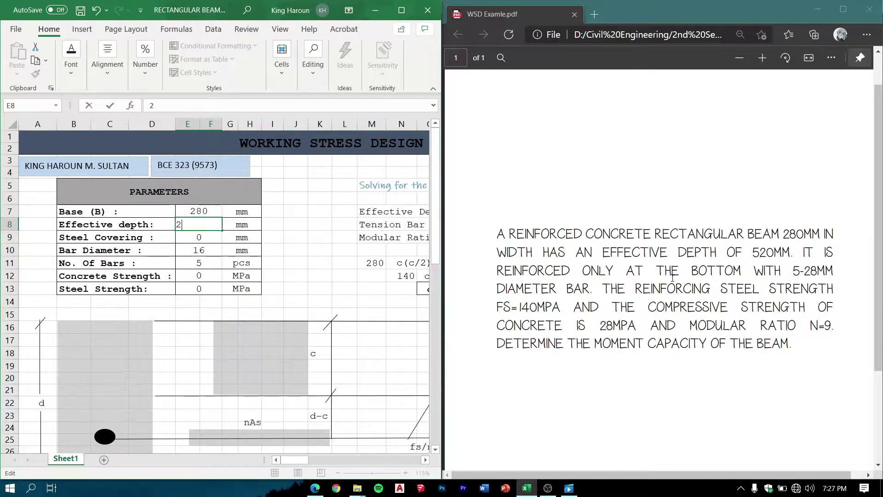
key(BackSpace)
text(520)
scroll(226, 375, down, 1)
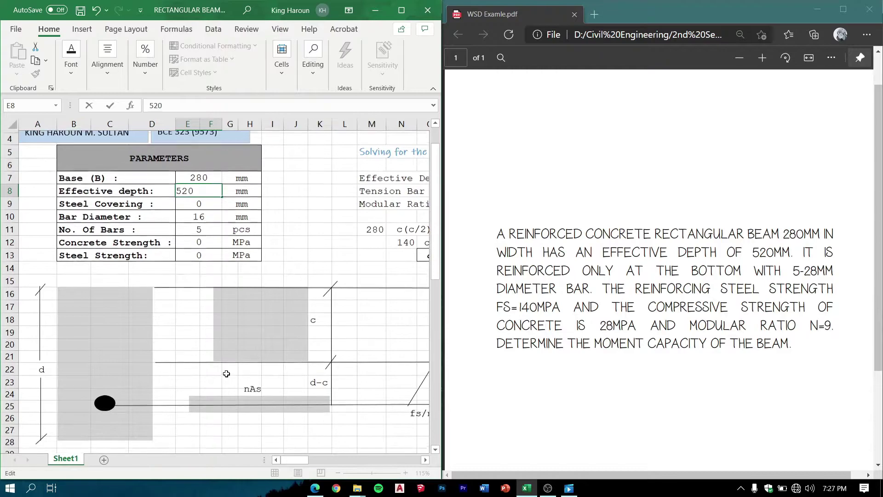
click(41, 436)
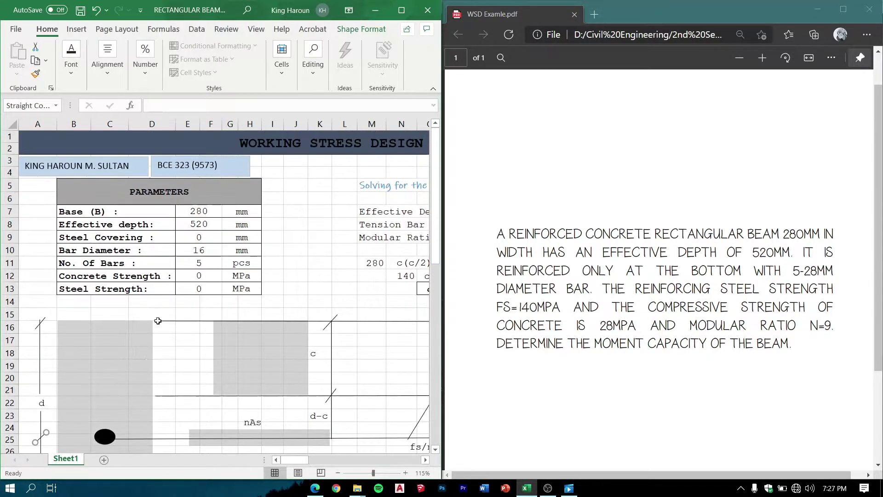
Select the Bar Diameter cell and display its list of allowed diameters.
scroll(202, 251, up, 1)
click(197, 254)
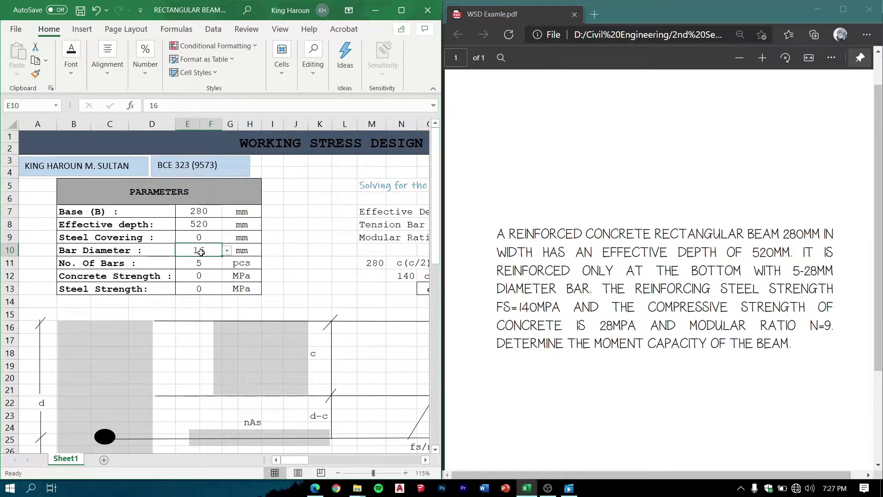
click(226, 251)
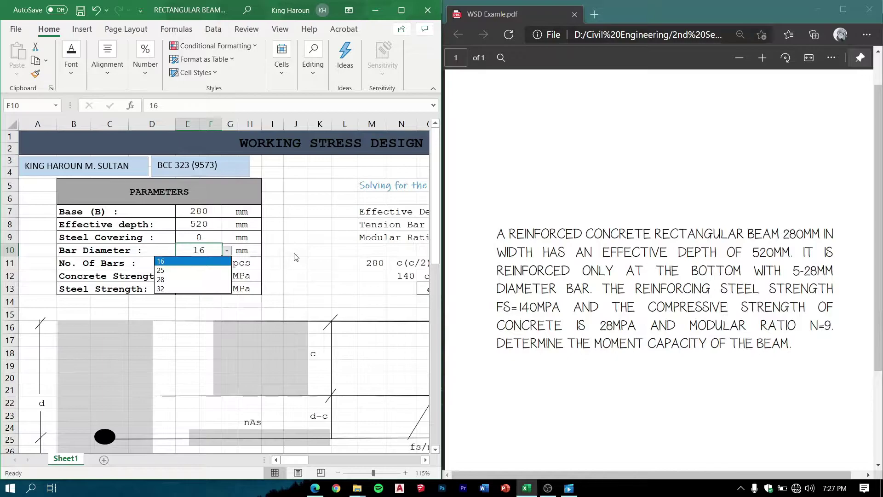
Try entering 17 as the bar diameter; the validation error rejects it, keeping 16.
click(201, 250)
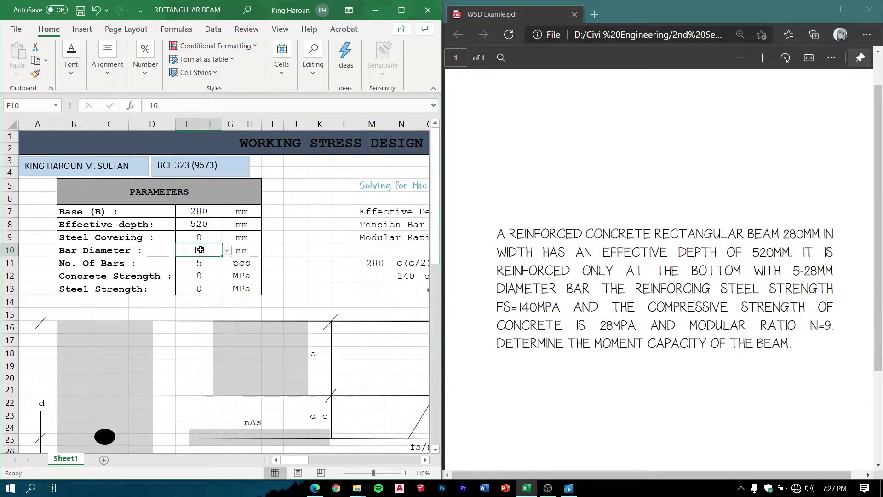
double_click(201, 250)
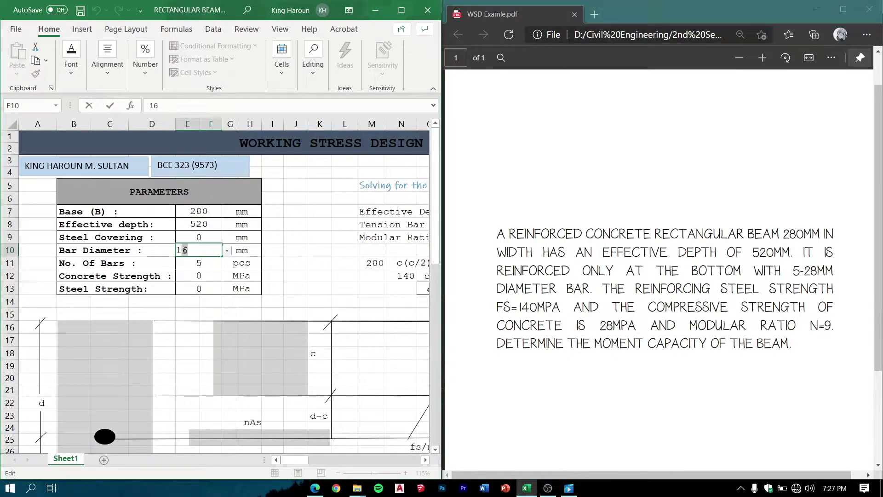
key(BackSpace)
text(7)
key(Return)
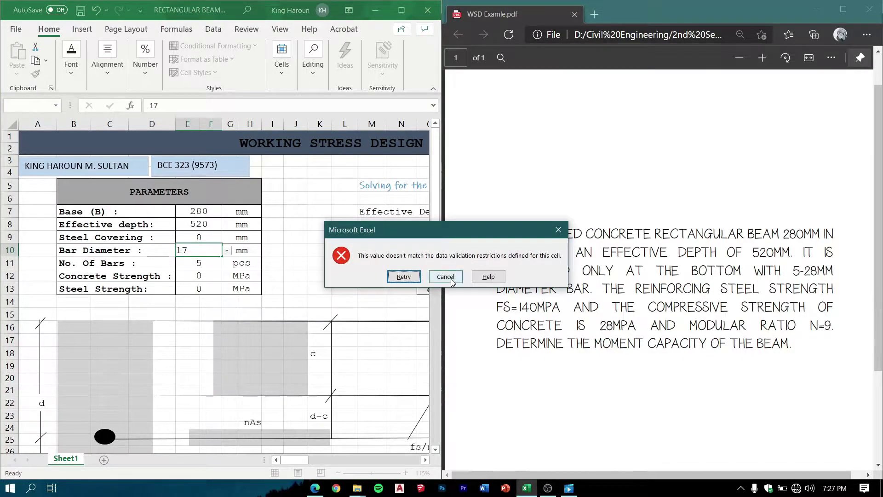
click(445, 277)
Choose 28 mm from the Bar Diameter dropdown, matching the problem's 28MM bars.
click(226, 251)
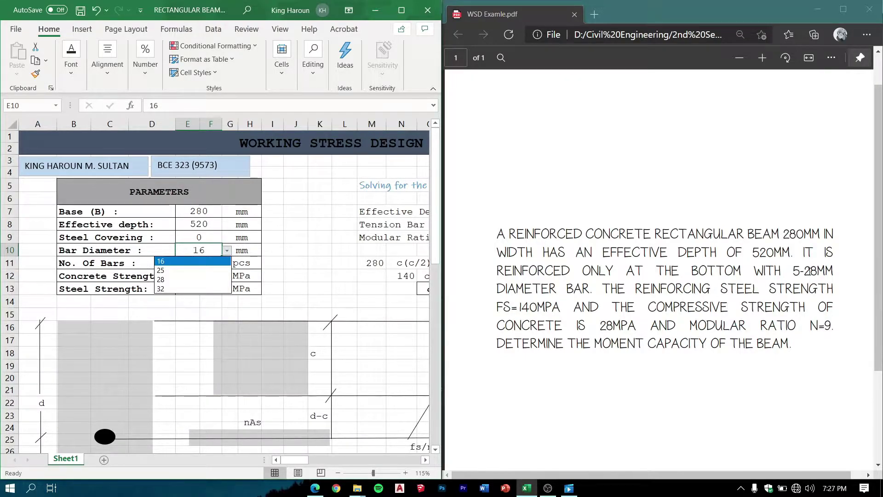
drag(804, 271, 832, 275)
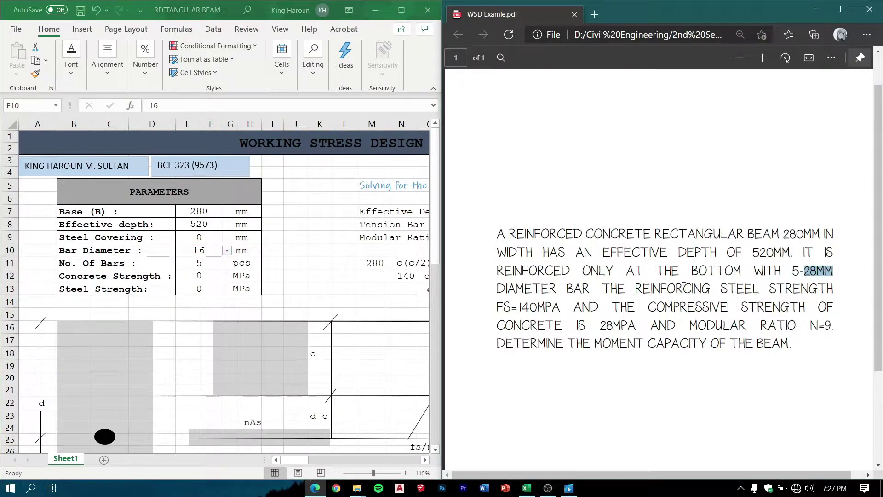
click(227, 253)
click(228, 252)
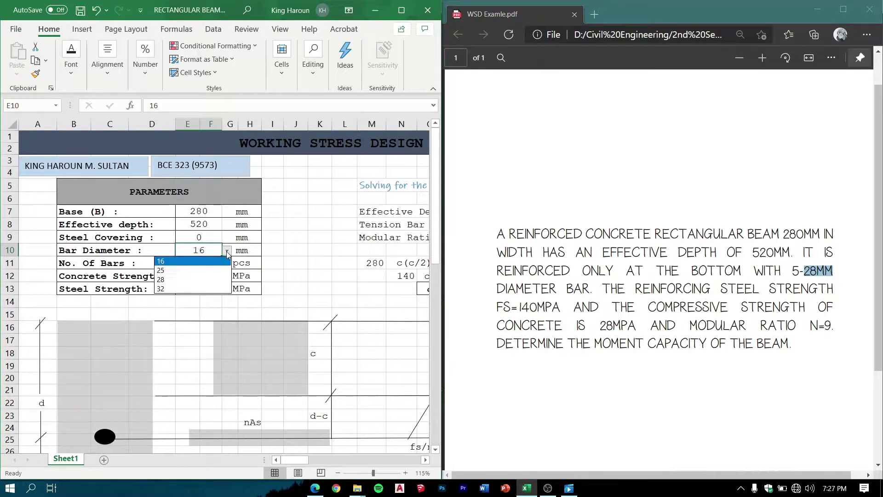
click(182, 279)
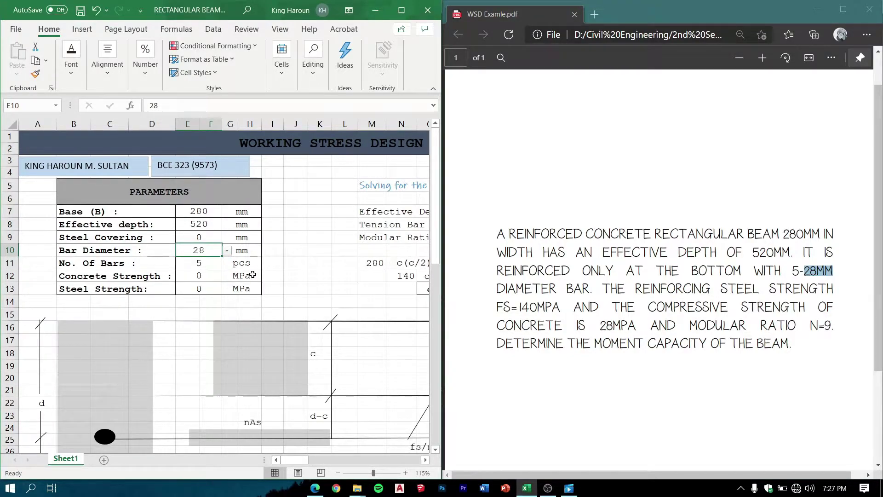
Enter concrete strength 28 MPa and steel strength 140 MPa.
double_click(197, 276)
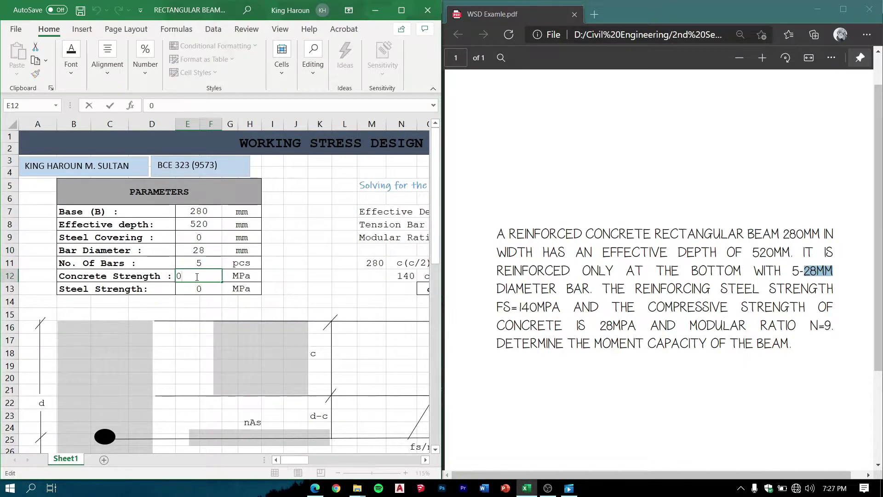
key(BackSpace)
text(28)
double_click(197, 288)
double_click(198, 288)
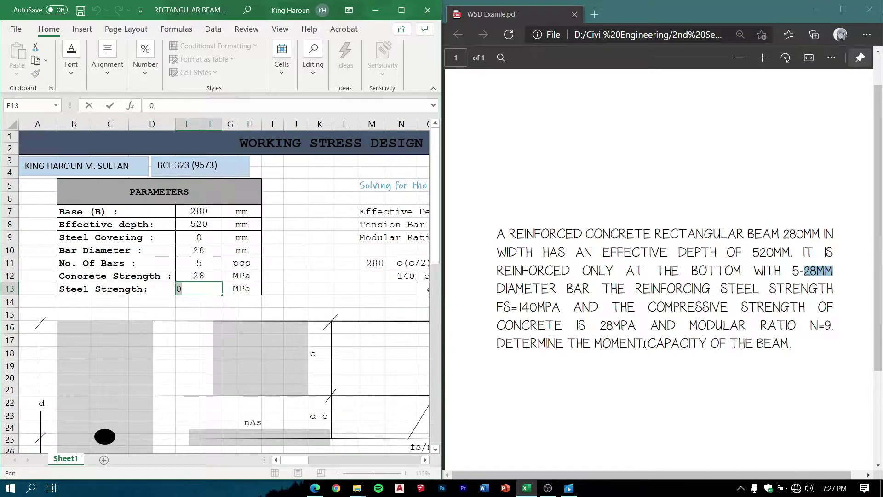
text(140)
click(577, 234)
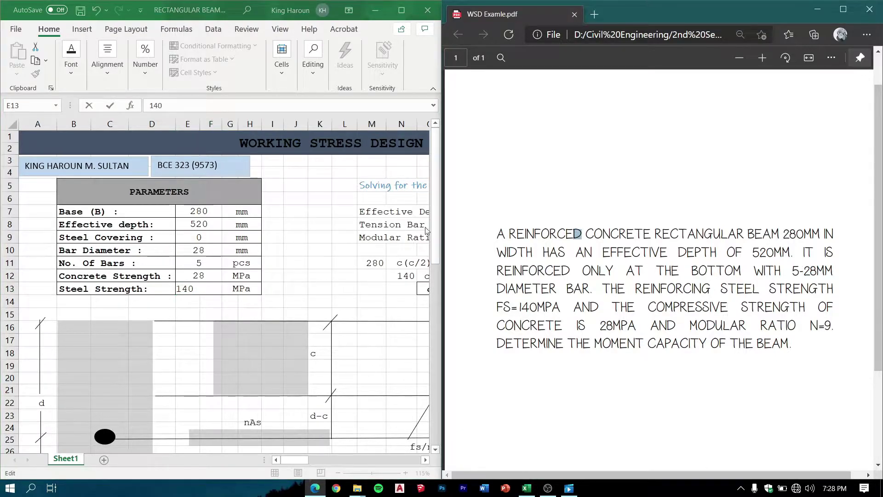
click(328, 275)
ctrl+scroll(310, 294, down, 3)
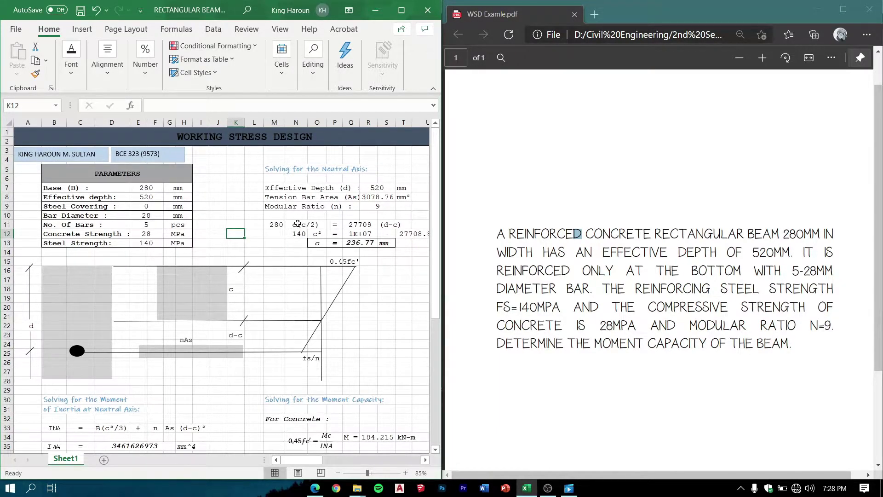
click(294, 225)
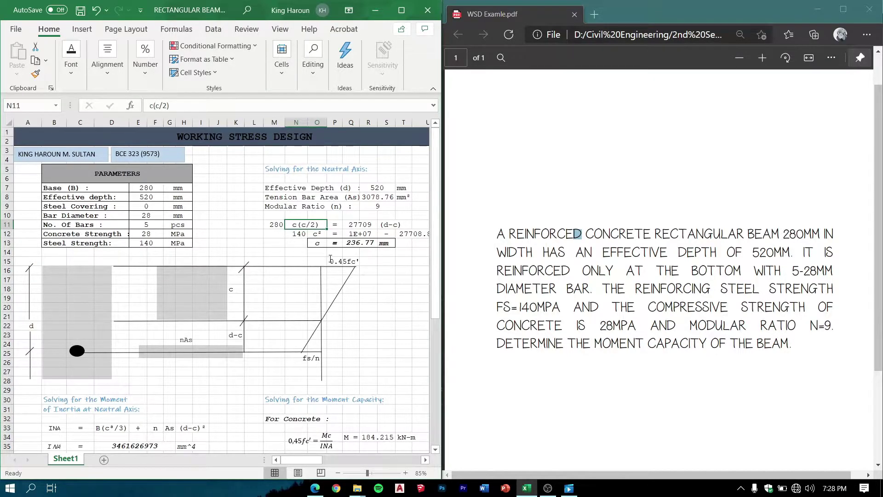
click(352, 225)
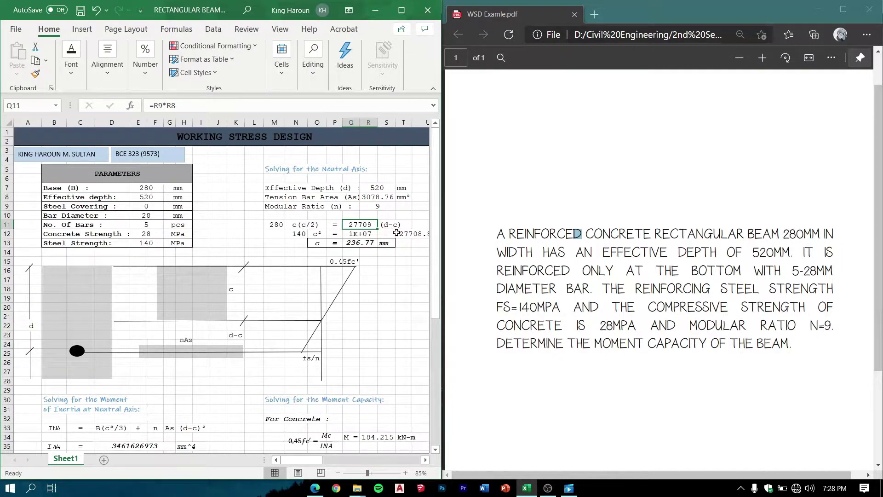
drag(311, 460, 314, 459)
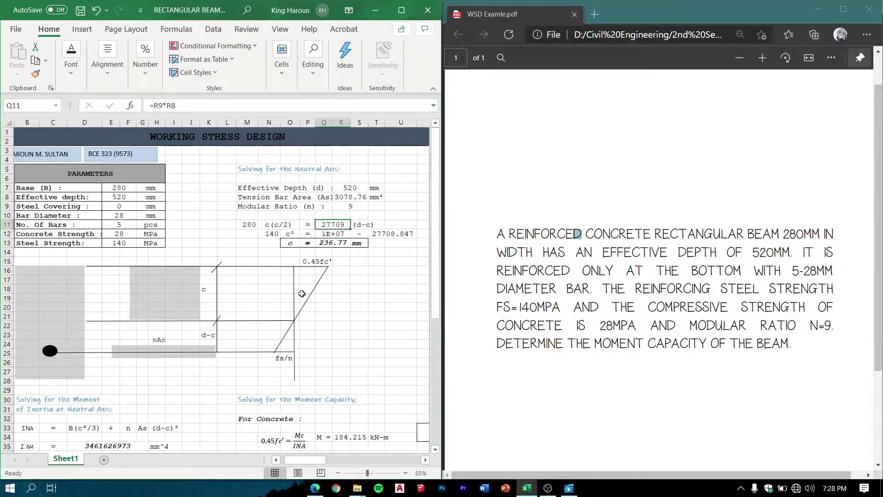
click(324, 244)
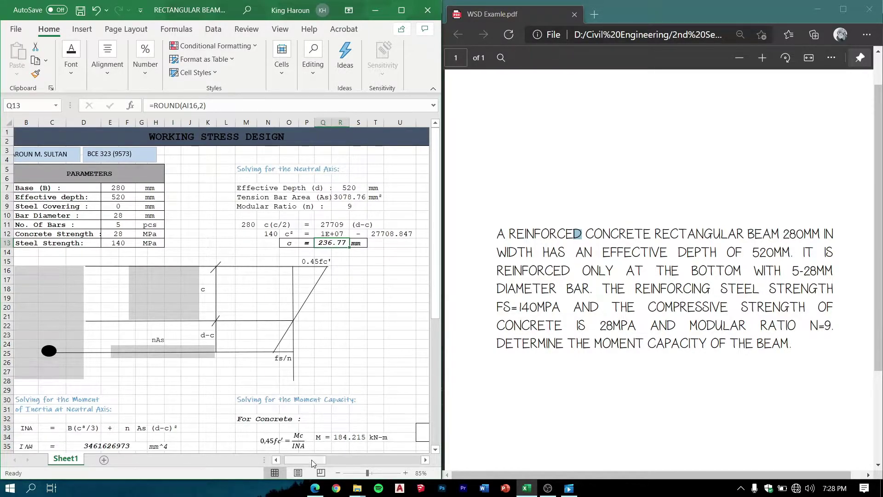
scroll(354, 451, left, 1)
scroll(204, 319, down, 1)
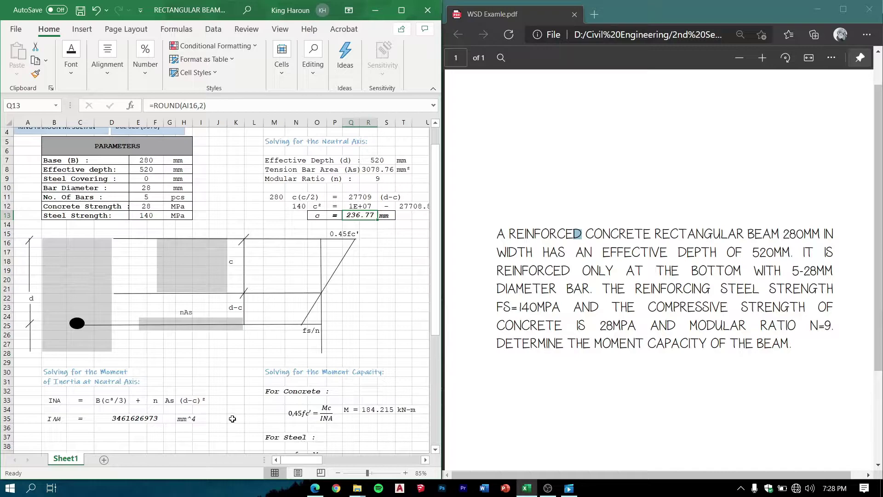
Nudge the grey compression-zone rectangle slightly left and down, then deselect it.
click(99, 403)
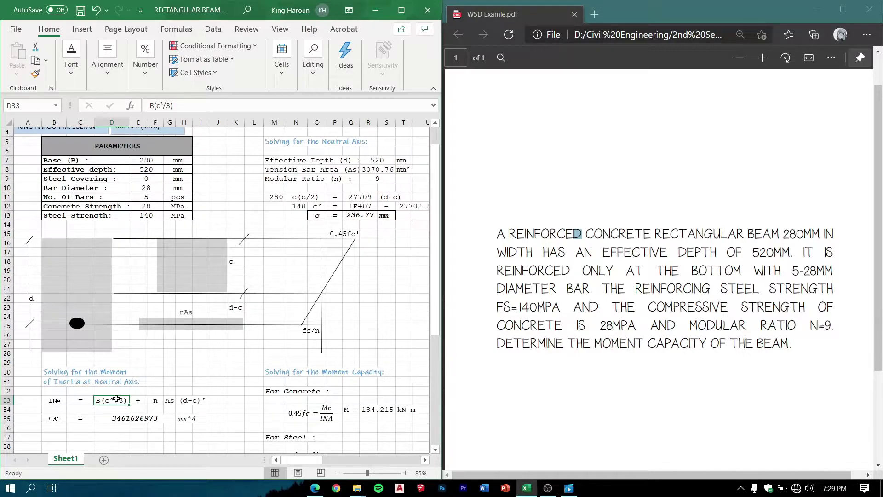
click(188, 266)
drag(188, 267, 185, 268)
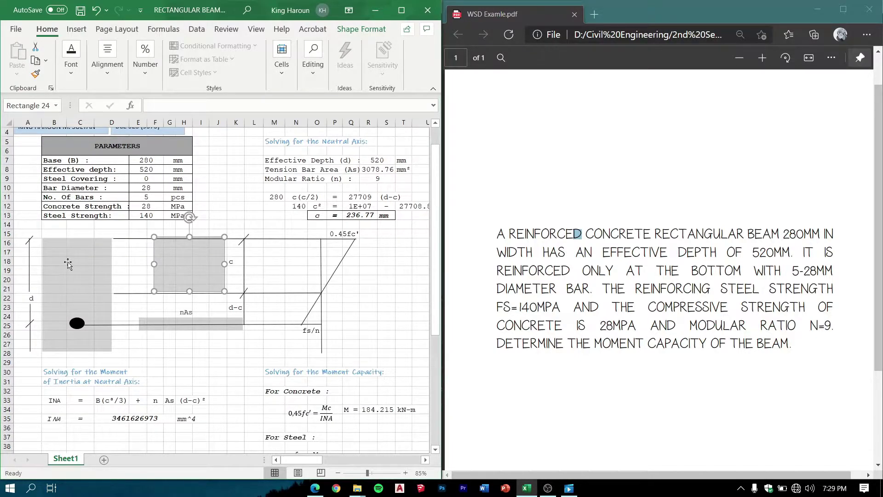
drag(186, 274, 184, 277)
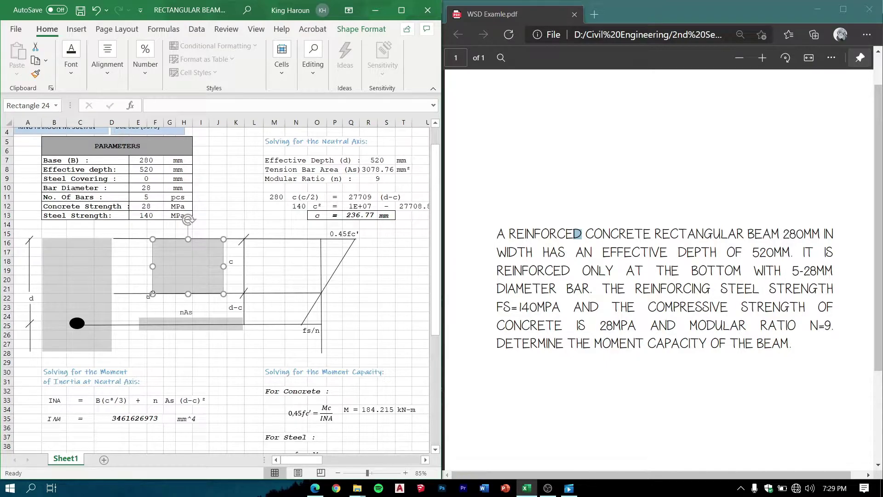
click(260, 288)
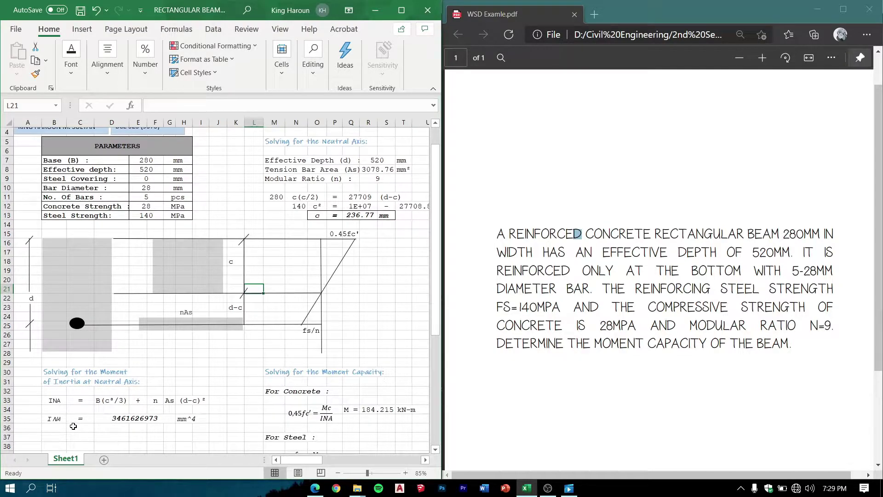
Check the formula behind the INA value and scroll further through the sheet.
click(118, 417)
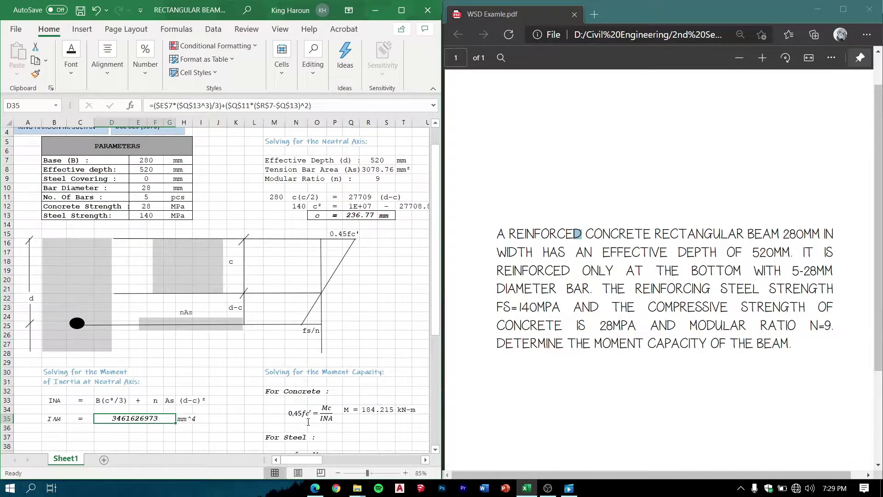
scroll(309, 421, down, 1)
drag(309, 460, 331, 455)
scroll(314, 462, down, 2)
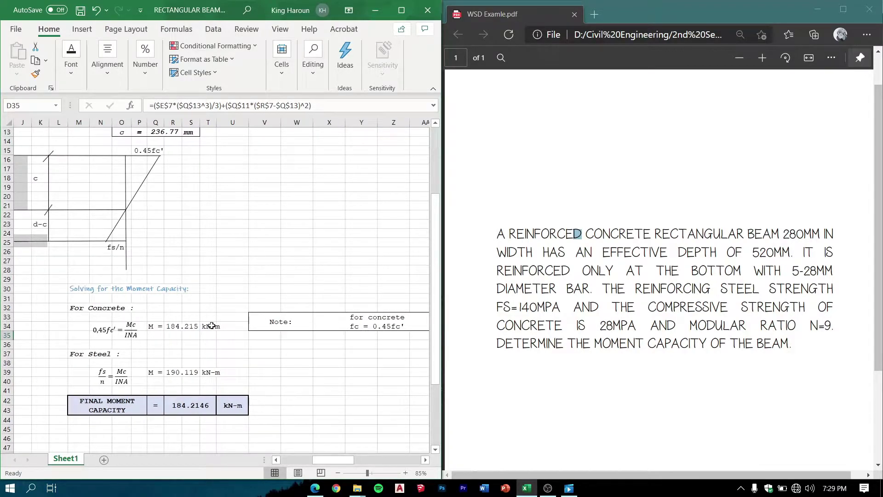
click(179, 326)
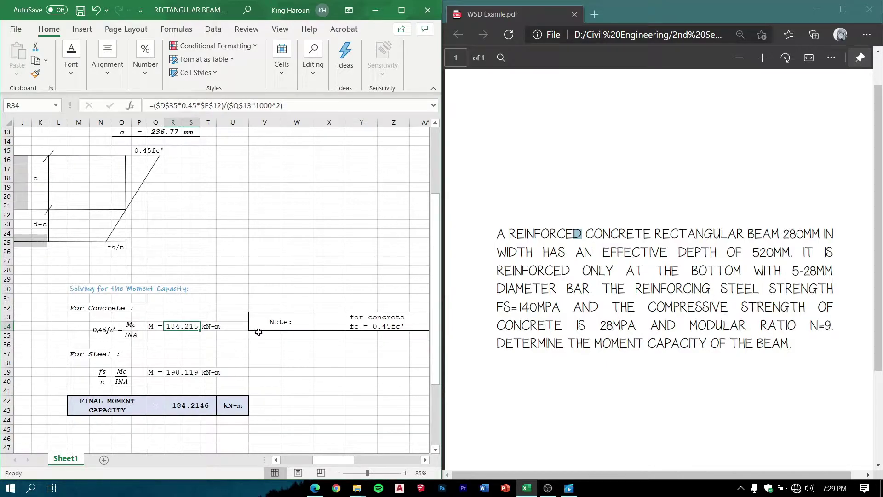
click(110, 372)
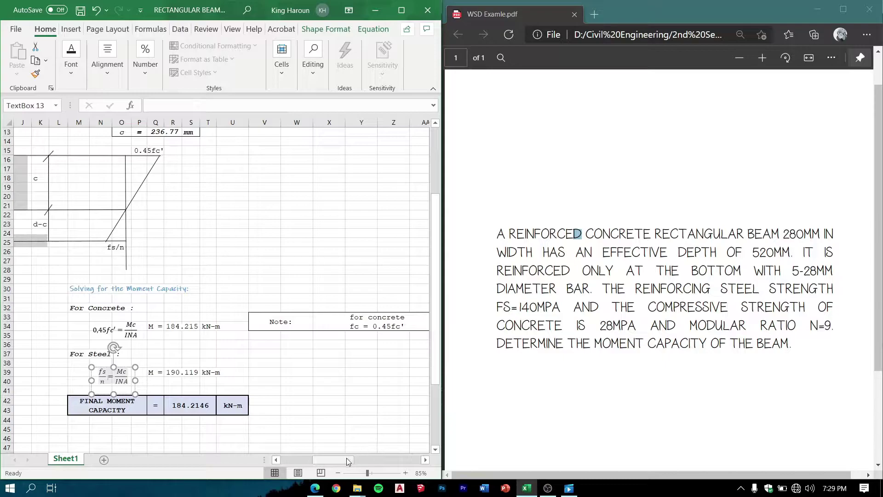
drag(347, 457, 332, 460)
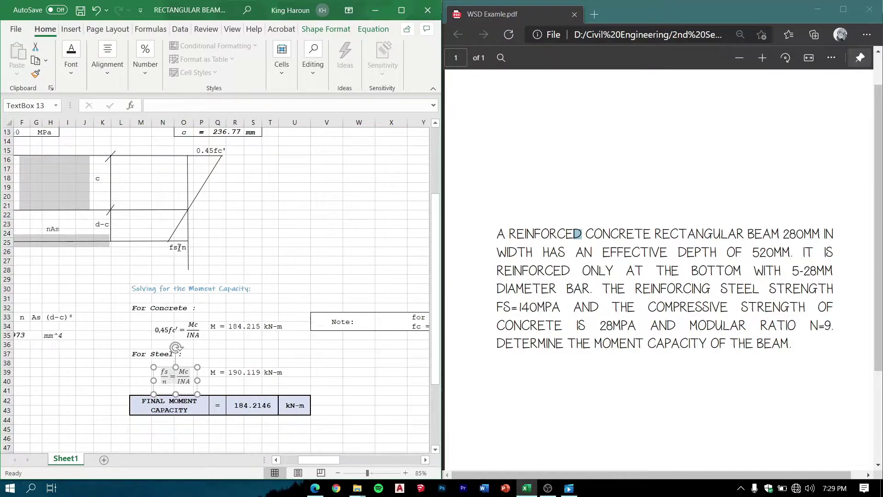
click(179, 248)
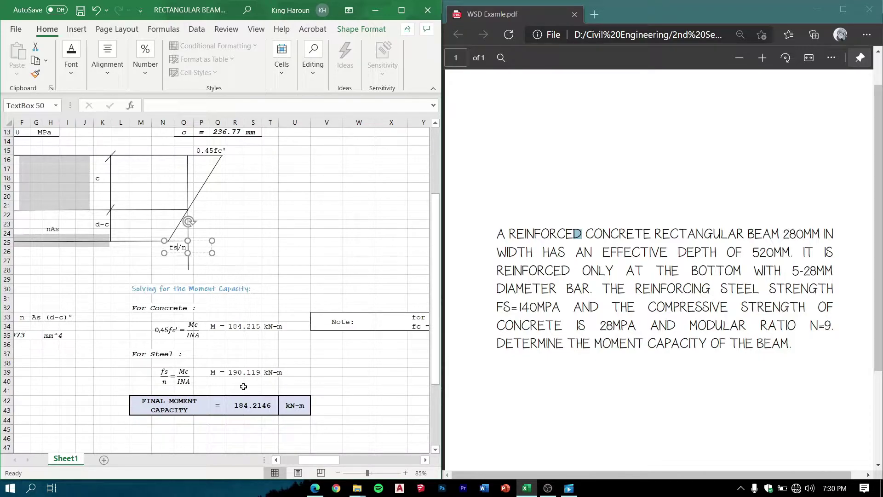
View the final moment capacity formula =MIN(R34,R39) without changing it.
click(231, 400)
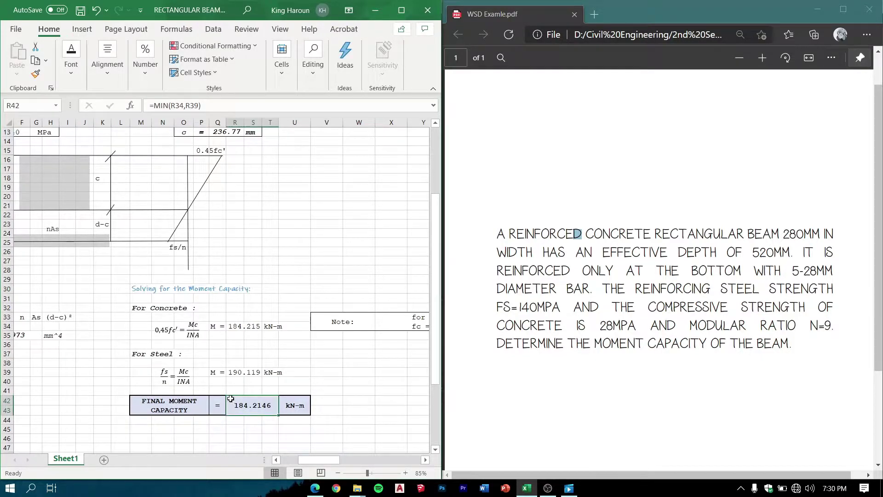
key(Up)
key(Up)
double_click(239, 400)
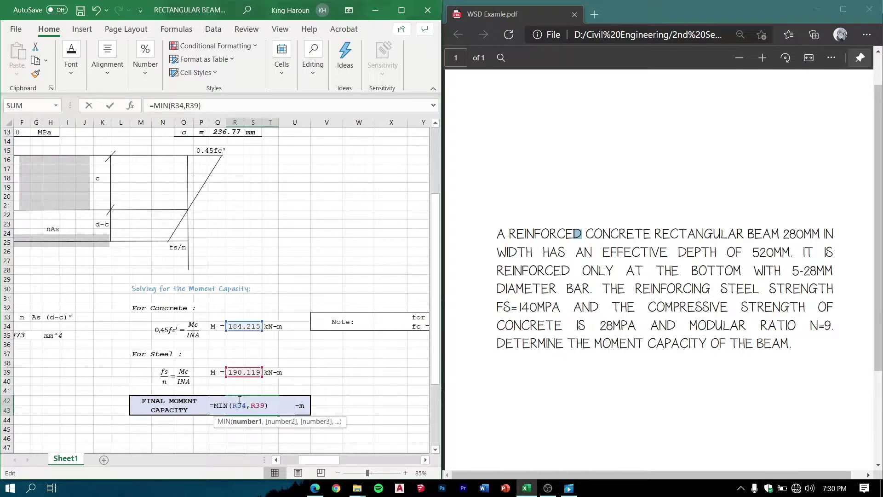
click(319, 380)
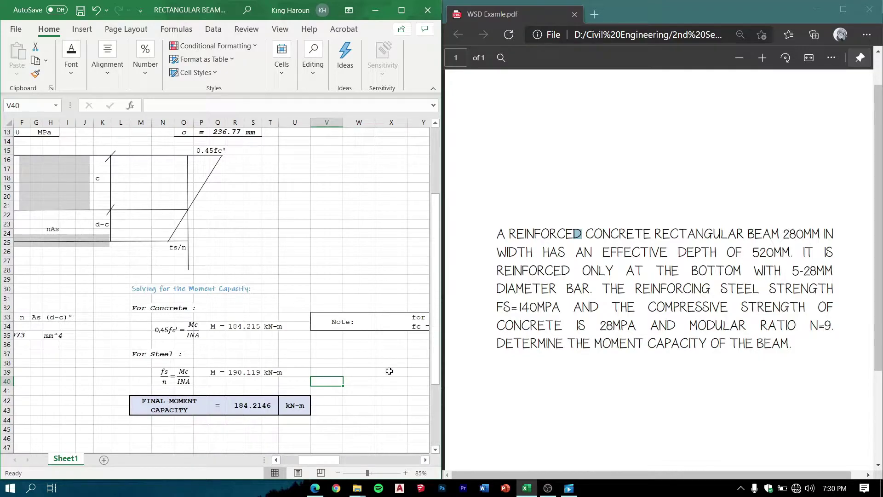
Scroll back left and maximize the Excel window to full screen.
scroll(387, 372, down, 2)
scroll(380, 386, up, 1)
drag(335, 464, 317, 464)
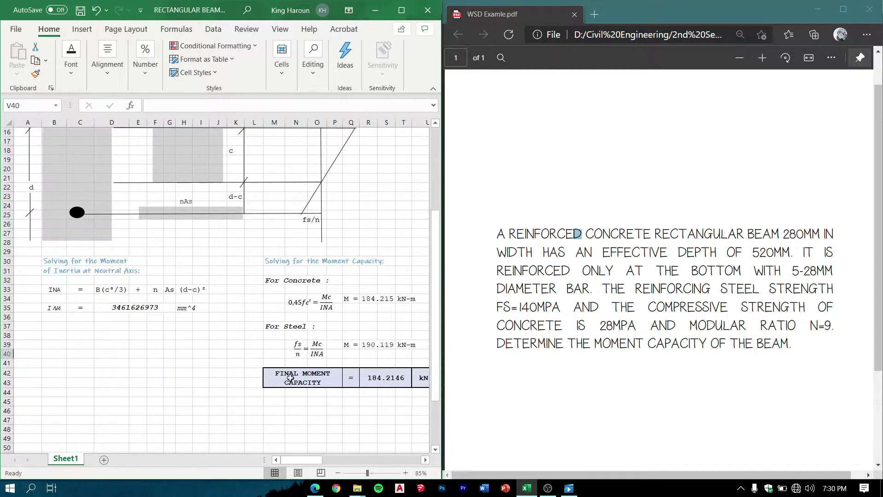
click(401, 10)
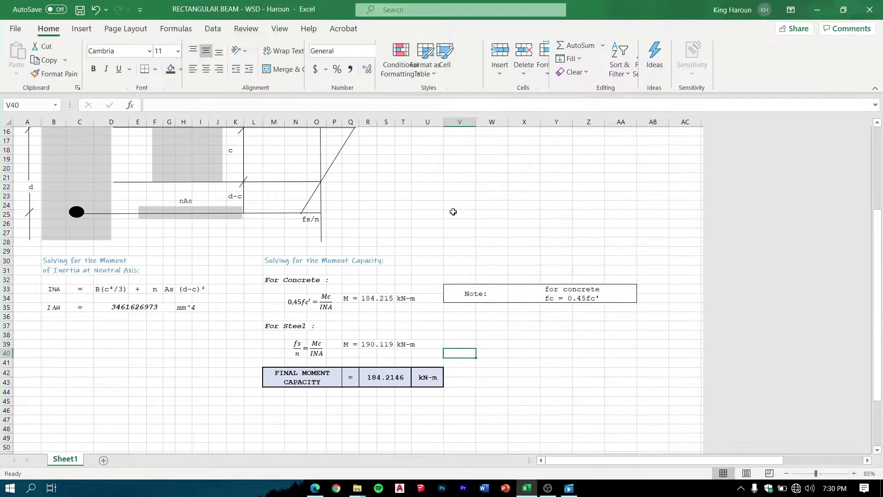
Scroll to the top of the RECTANGULAR BEAM - USD workbook's NEW DESIGN sheet.
ctrl+scroll(433, 304, down, 1)
scroll(433, 304, up, 4)
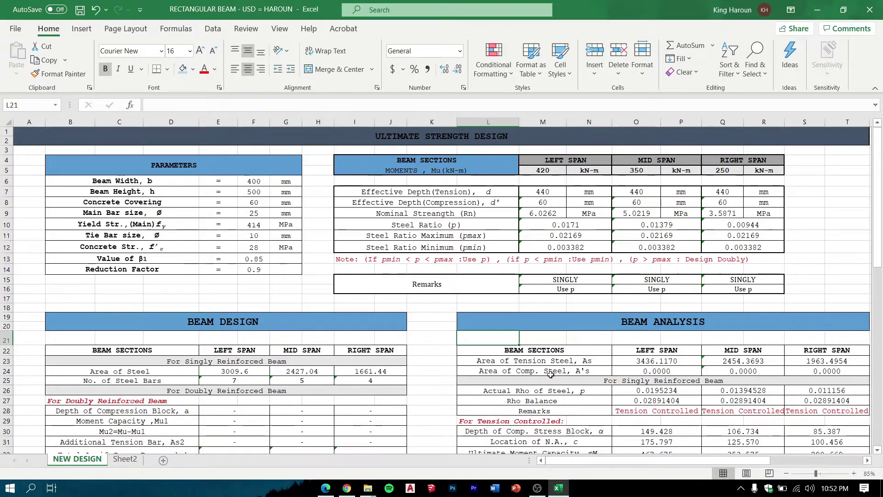
scroll(551, 374, down, 3)
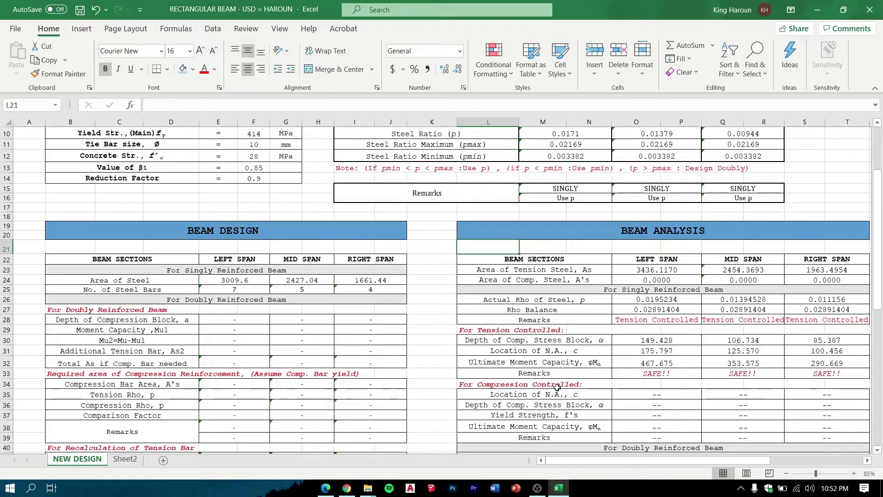
scroll(538, 377, down, 1)
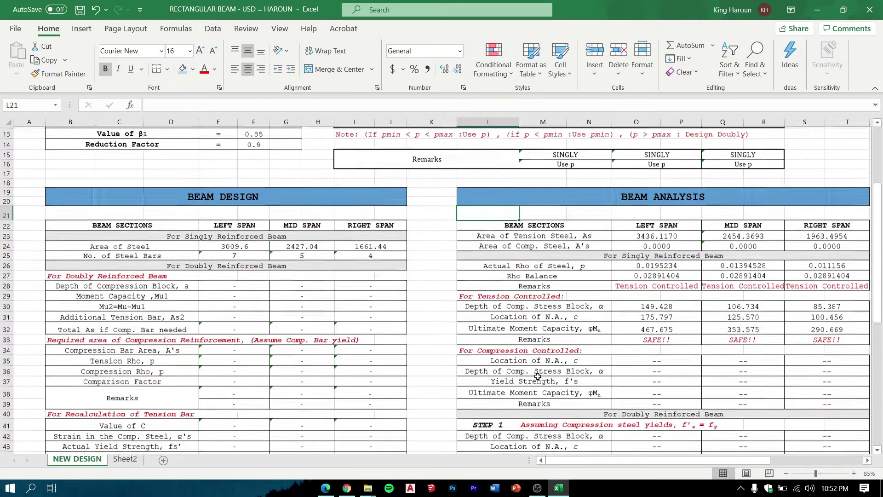
scroll(537, 376, down, 1)
scroll(537, 376, down, 2)
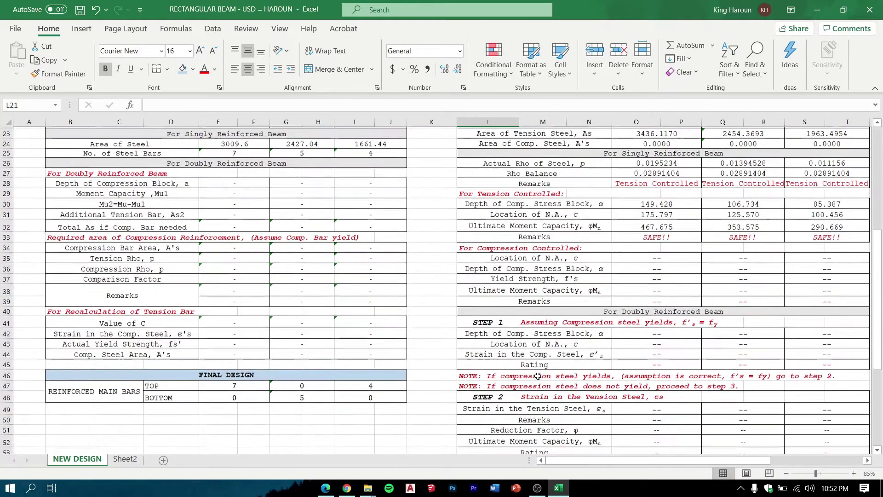
scroll(537, 377, down, 6)
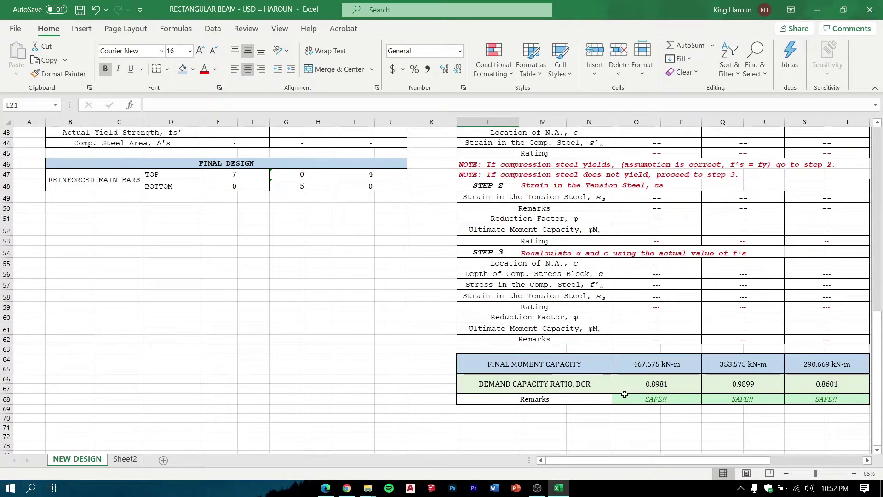
scroll(625, 394, up, 4)
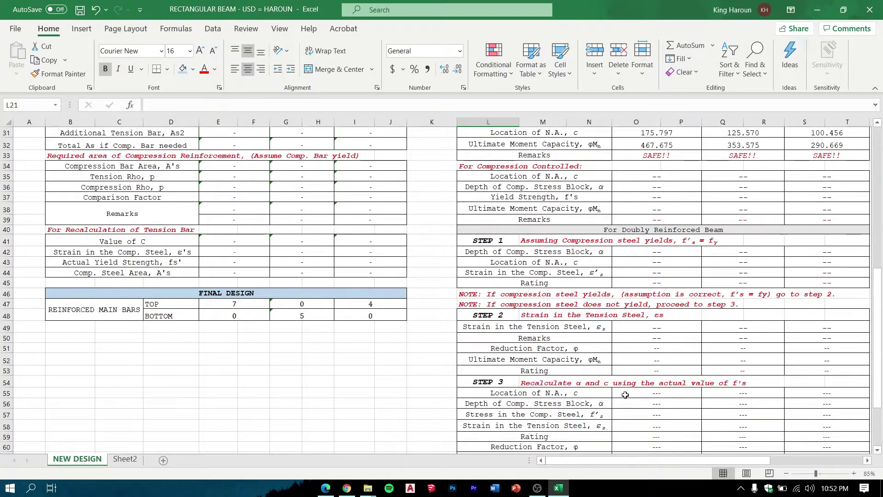
scroll(625, 394, up, 10)
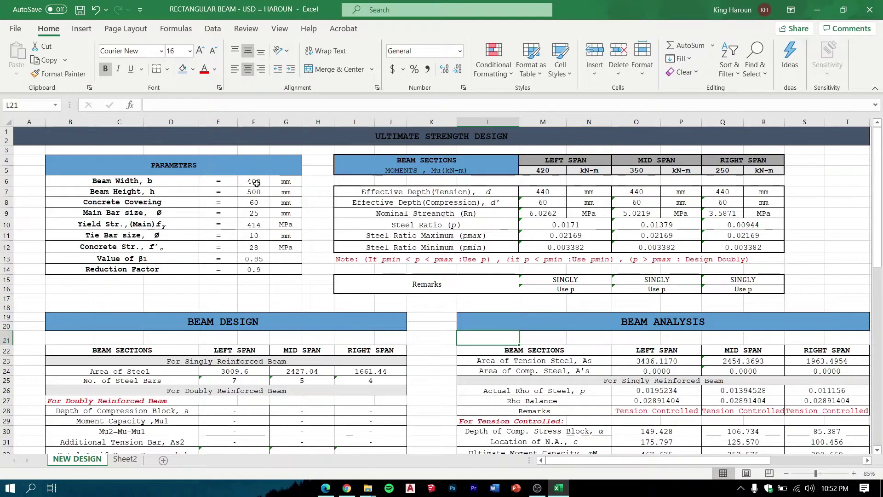
Check the 400 beam width and inspect the steel ratio p and maximum steel ratio formulas.
click(257, 183)
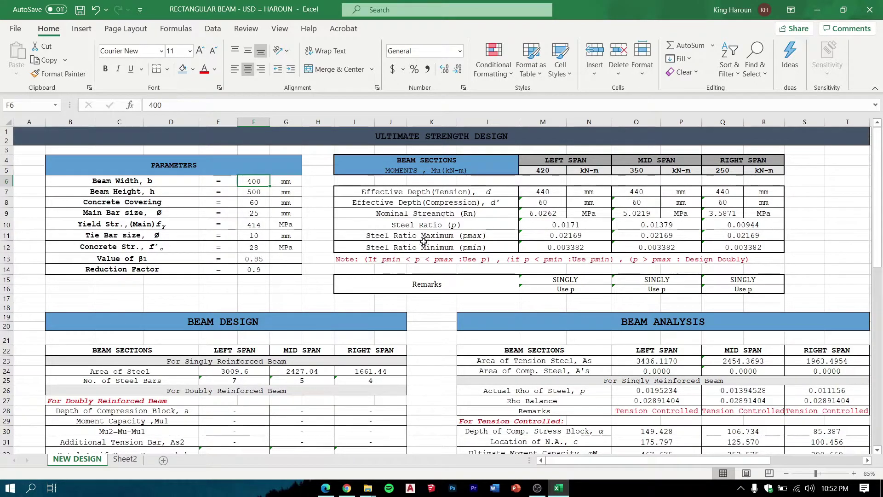
click(557, 235)
click(559, 222)
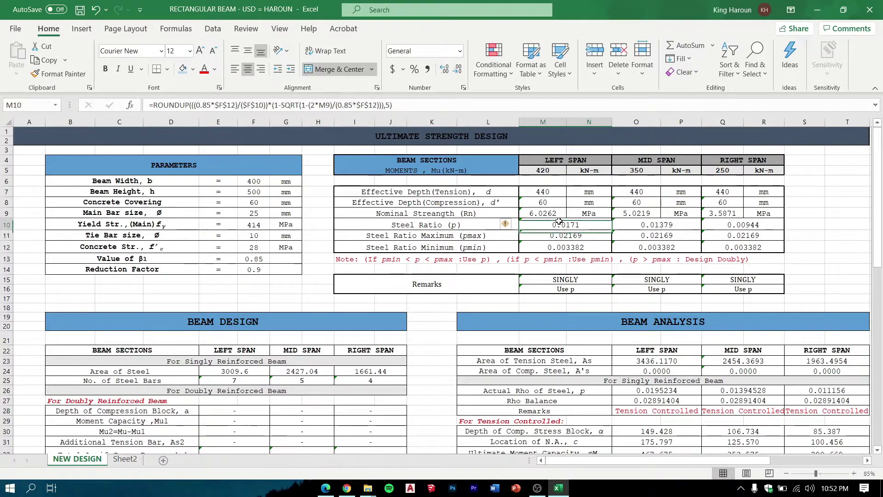
click(562, 234)
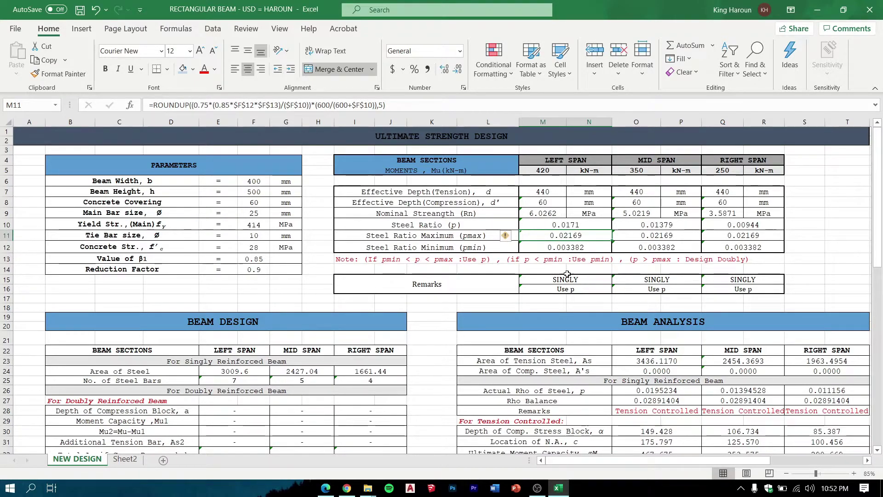
click(567, 247)
click(567, 236)
click(566, 225)
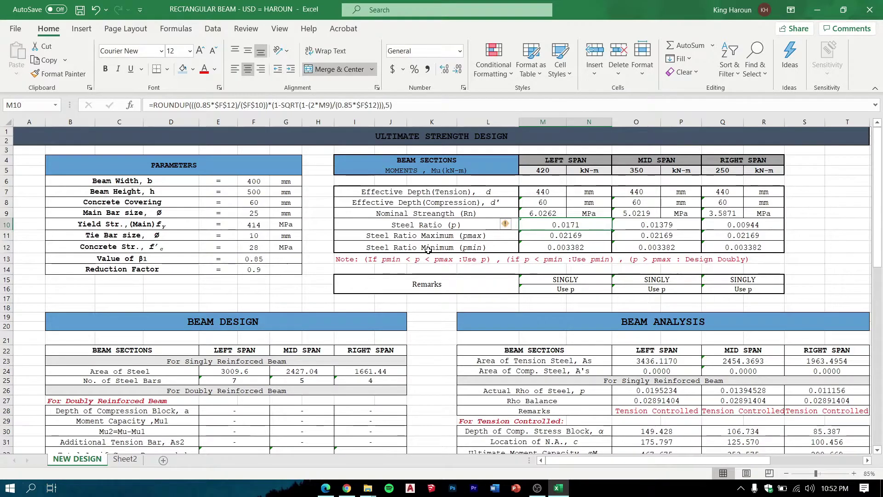
Review the minimum and actual steel ratio rows, then open the Windows Start menu.
click(489, 250)
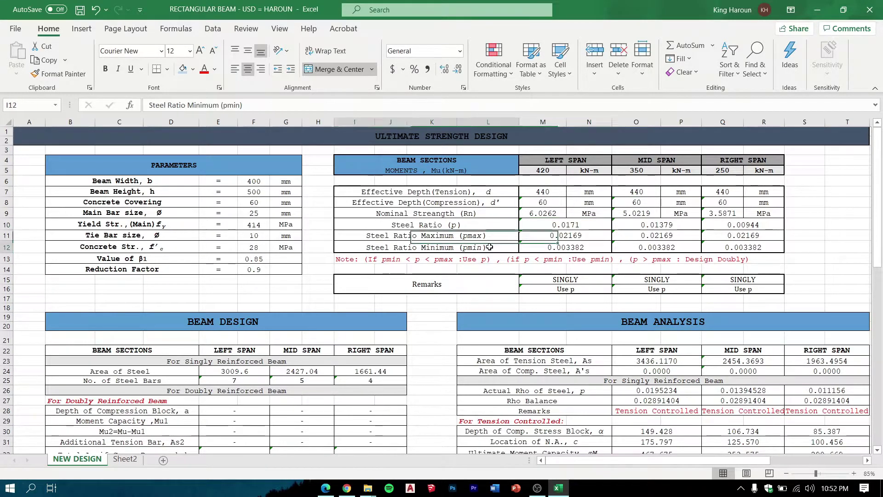
click(446, 226)
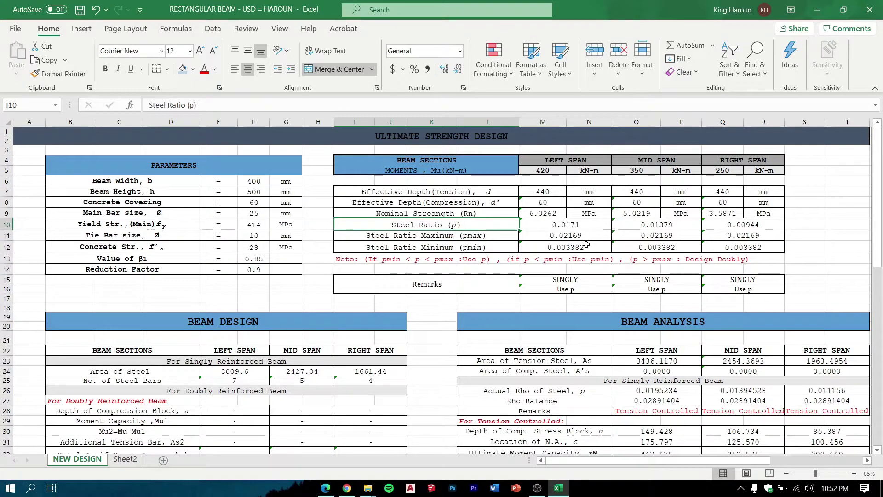
click(574, 234)
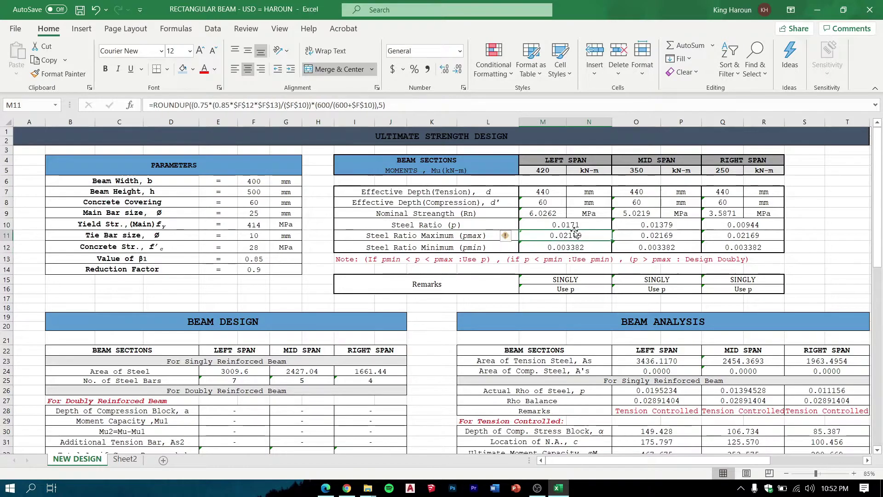
click(251, 182)
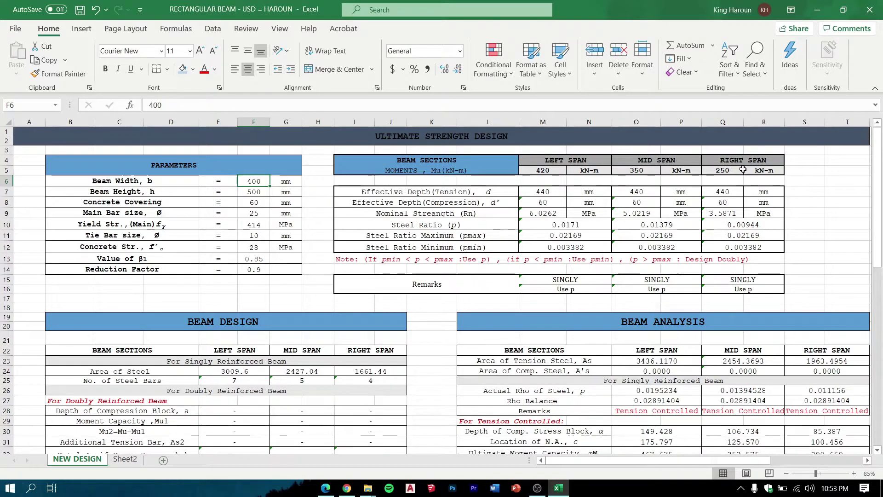
click(9, 489)
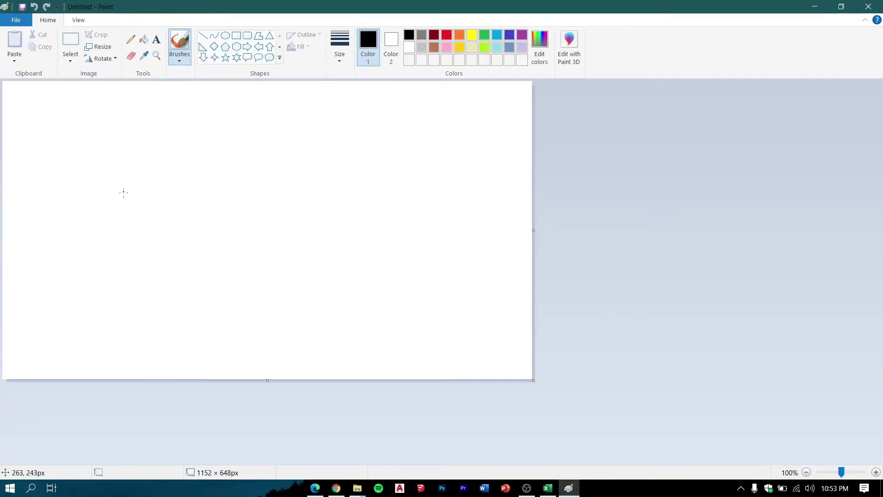
In Paint, draw a black beam line and a red moment curve, then return to Excel.
drag(125, 198, 357, 190)
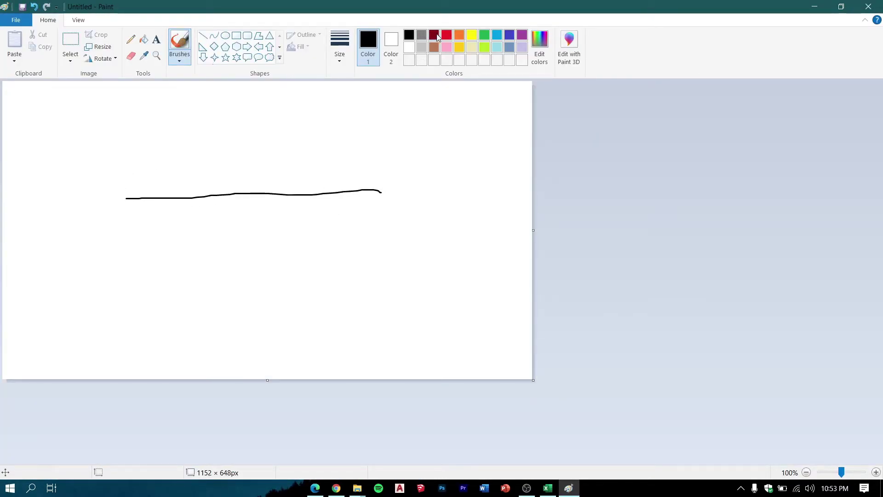
click(451, 39)
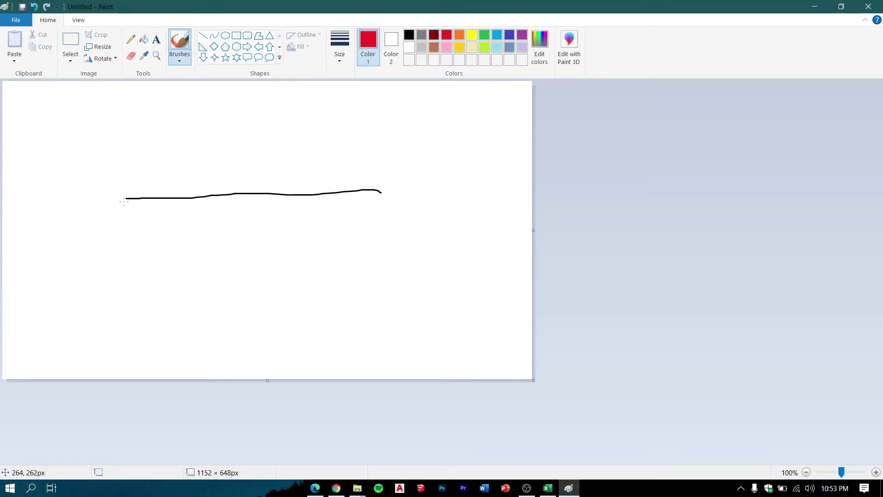
mouse_move(130, 236)
mouse_down()
mouse_move(197, 165)
mouse_move(297, 163)
mouse_move(334, 220)
mouse_move(425, 255)
mouse_up()
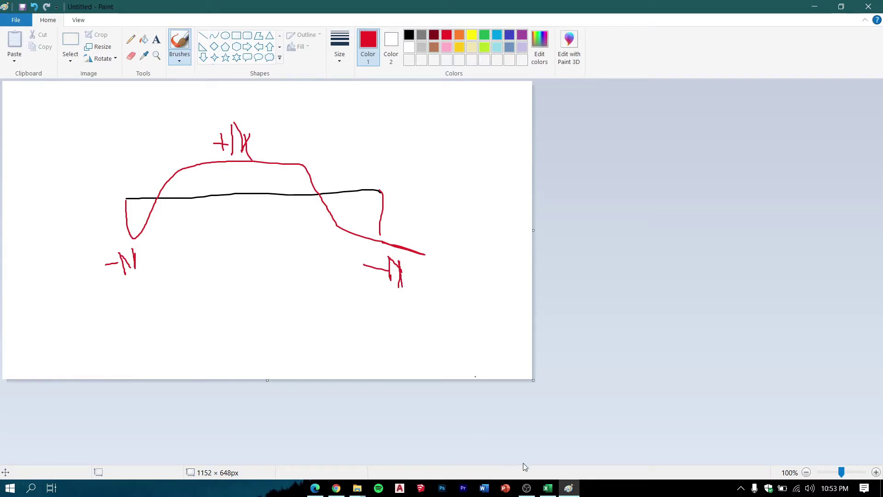
click(547, 488)
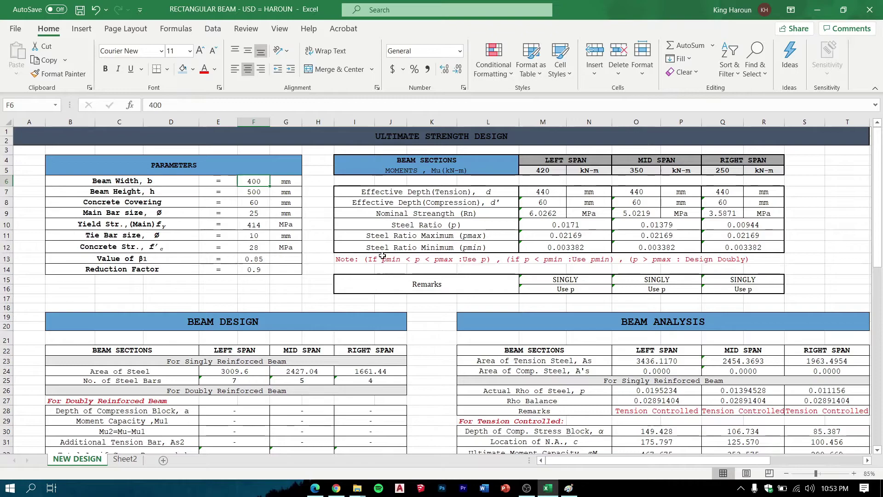
double_click(253, 182)
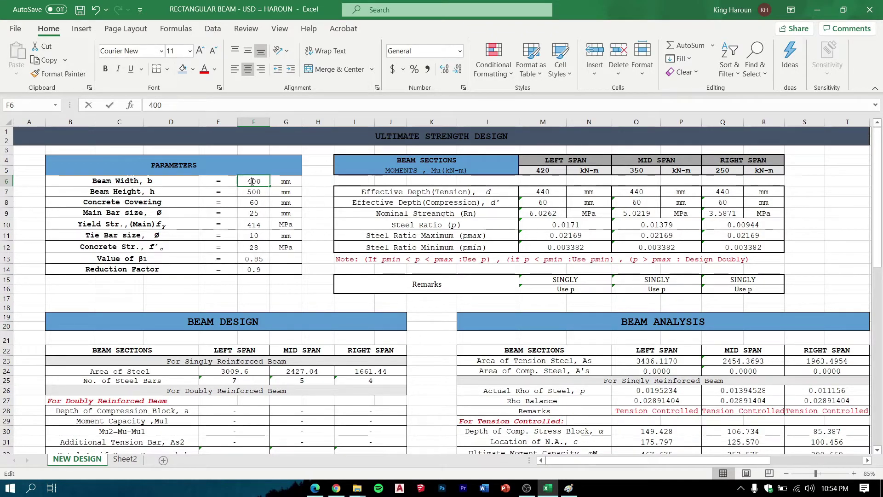
key(BackSpace)
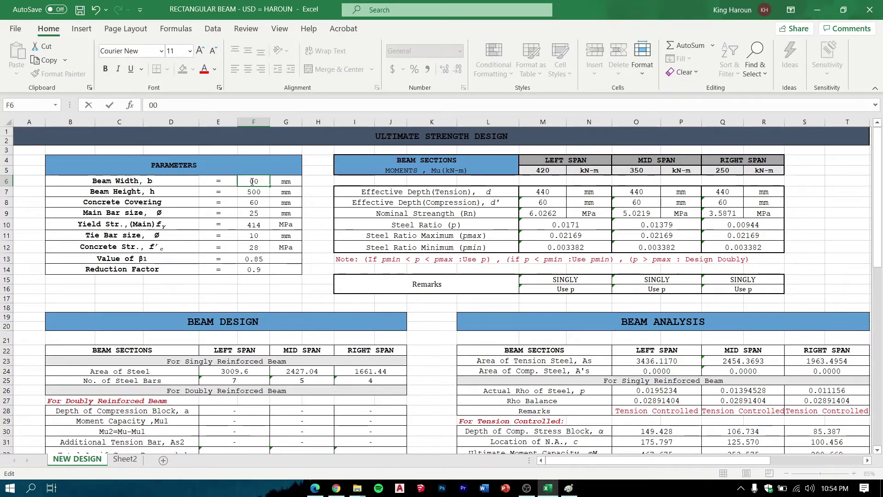
text(3)
key(Return)
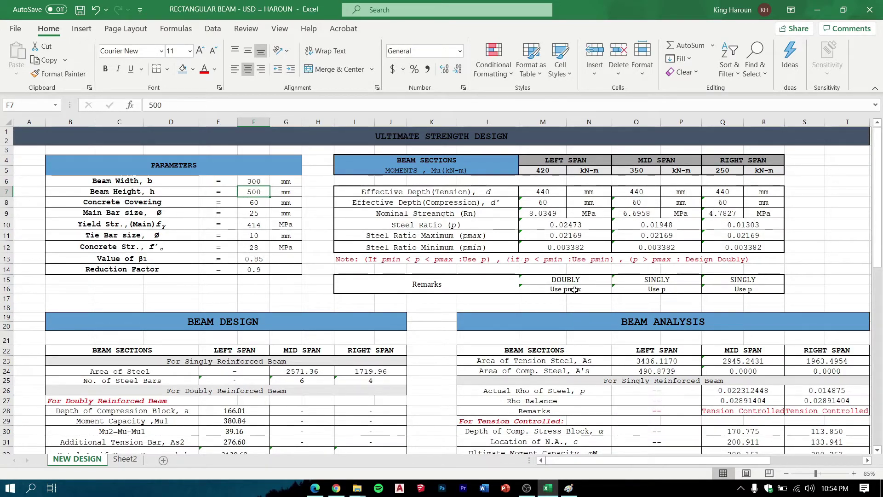
scroll(430, 320, down, 1)
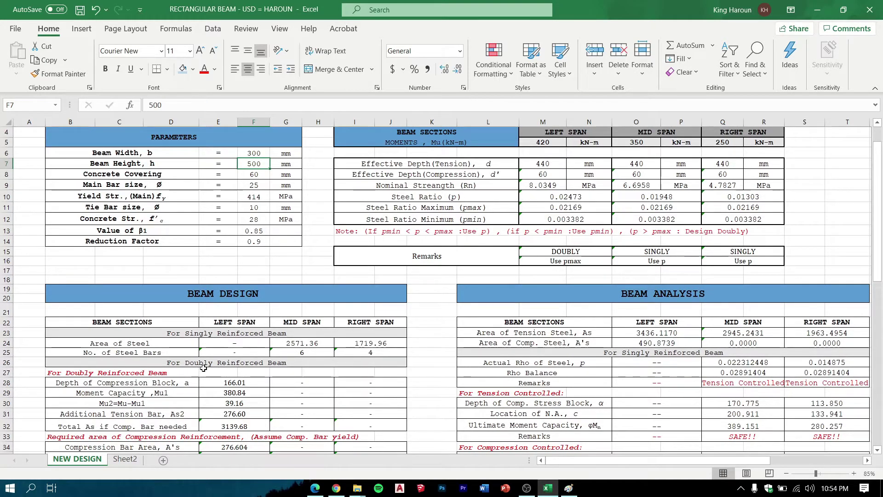
scroll(207, 368, down, 1)
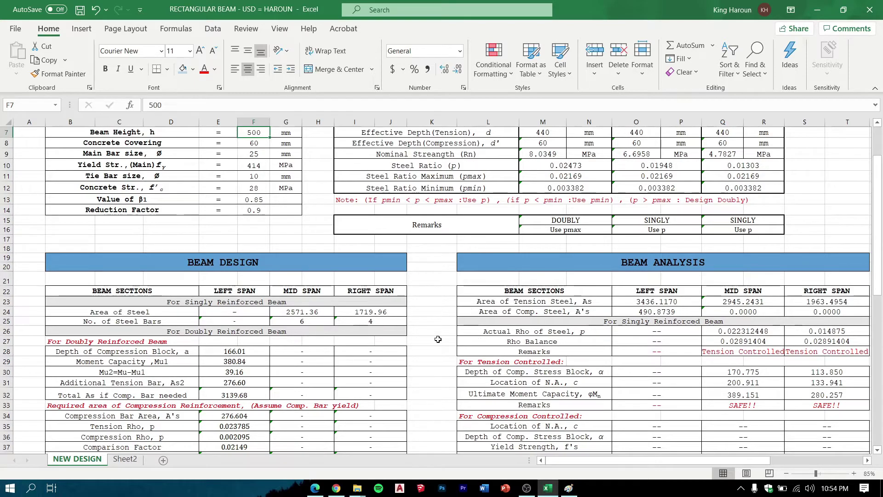
scroll(430, 343, down, 2)
scroll(655, 392, down, 2)
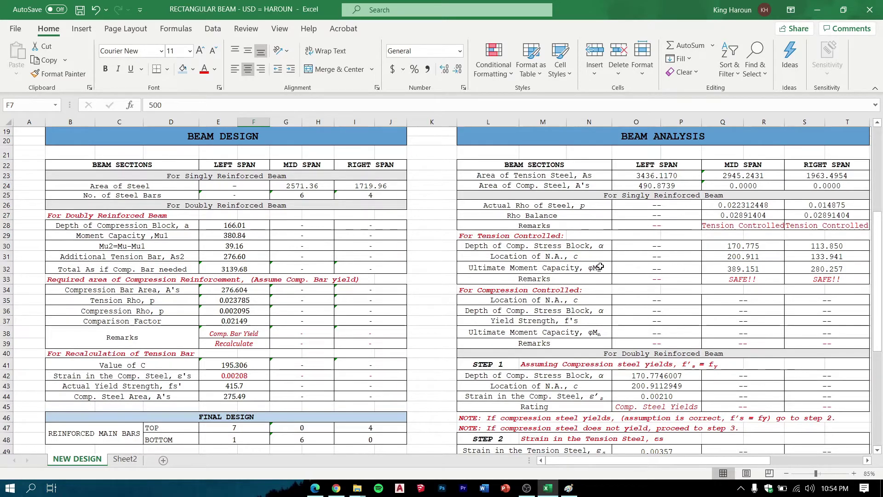
scroll(600, 266, up, 3)
scroll(284, 228, up, 2)
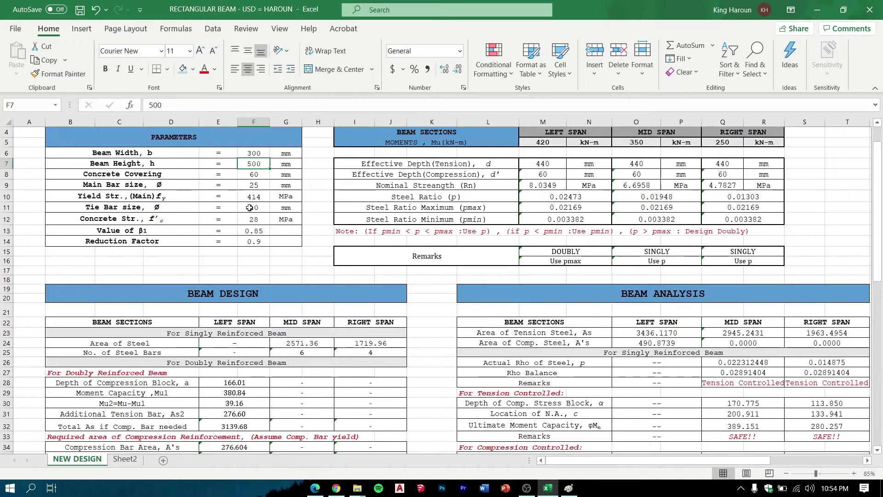
click(255, 153)
text(400)
key(Return)
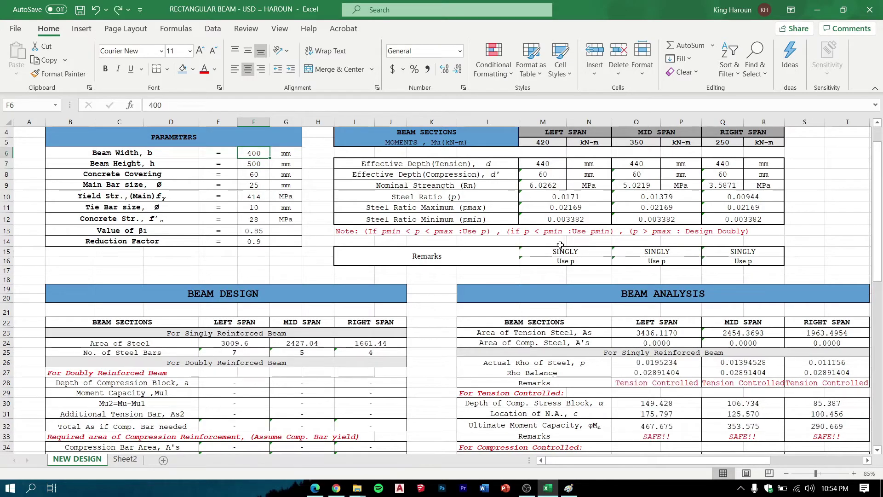
scroll(528, 267, down, 1)
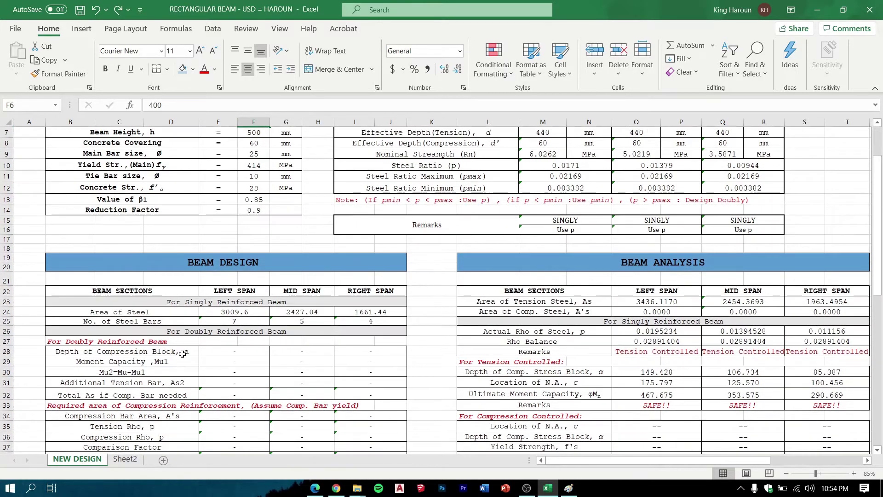
scroll(222, 343, down, 1)
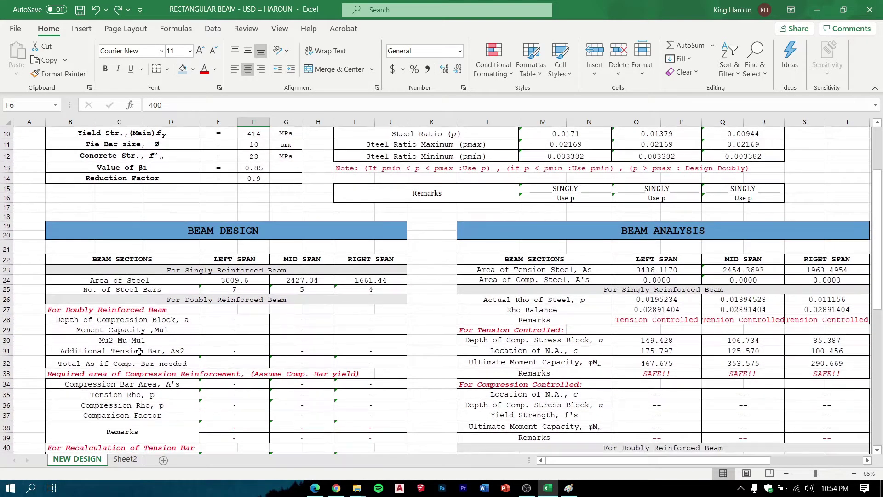
scroll(238, 342, down, 3)
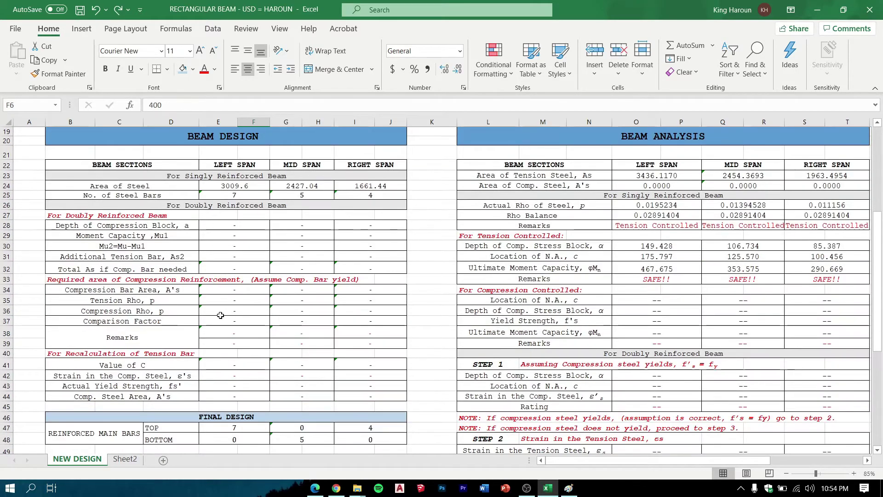
scroll(278, 325, down, 2)
scroll(453, 305, up, 6)
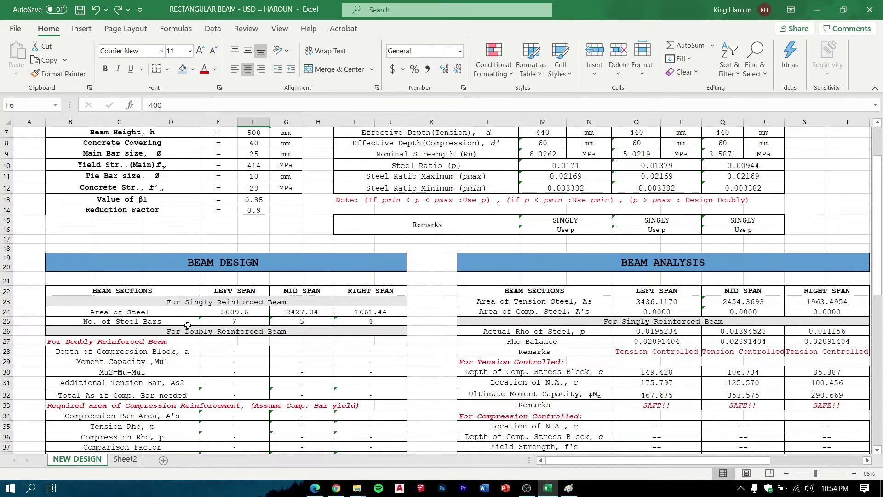
scroll(274, 322, up, 2)
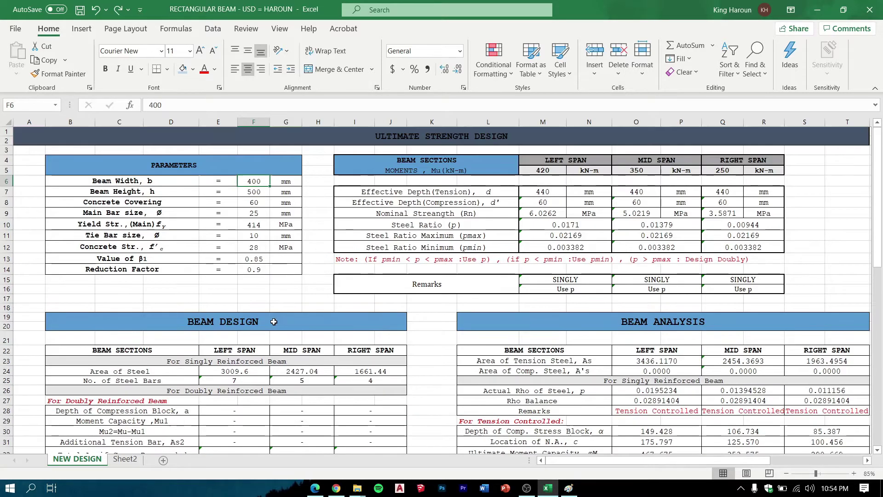
scroll(234, 361, down, 3)
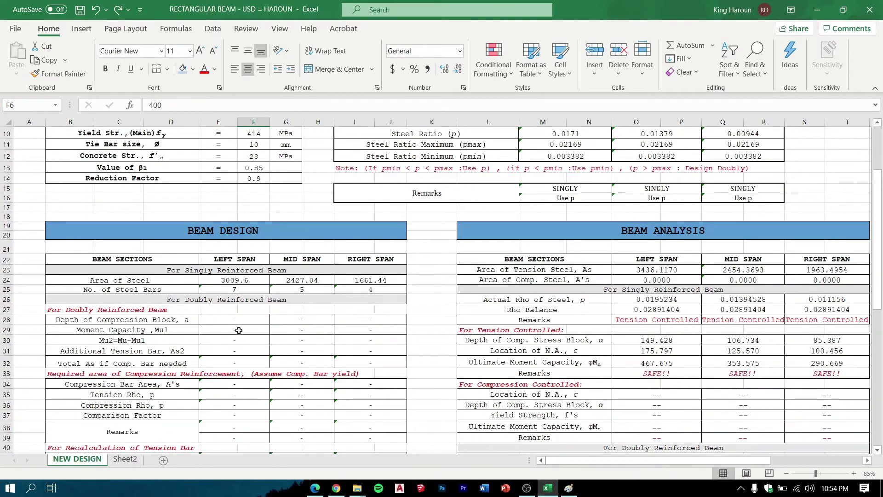
scroll(244, 322, down, 4)
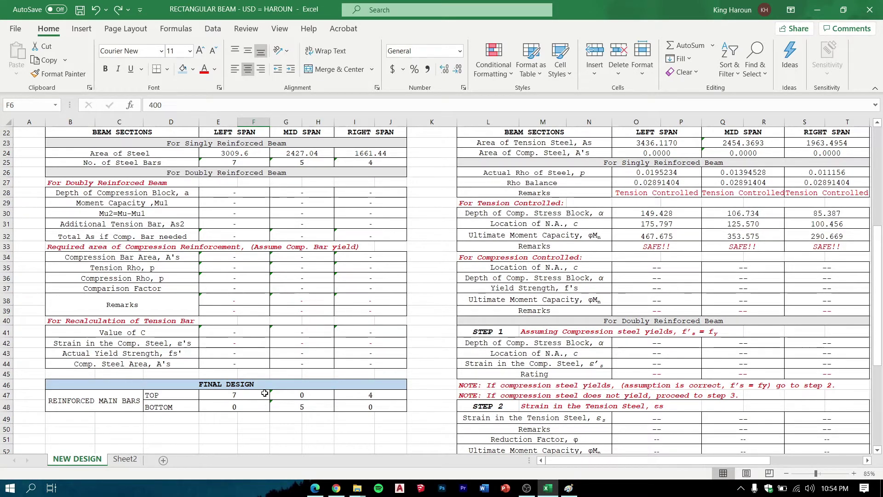
click(303, 396)
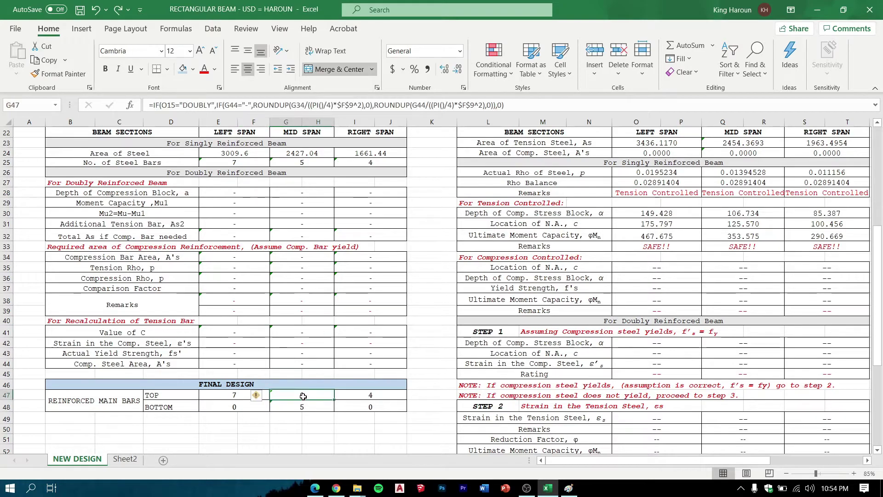
key(Down)
key(Left)
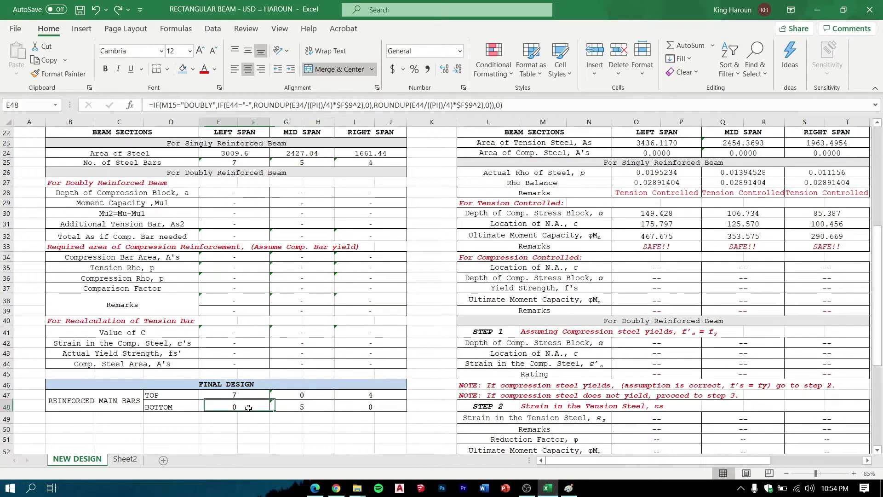
click(303, 397)
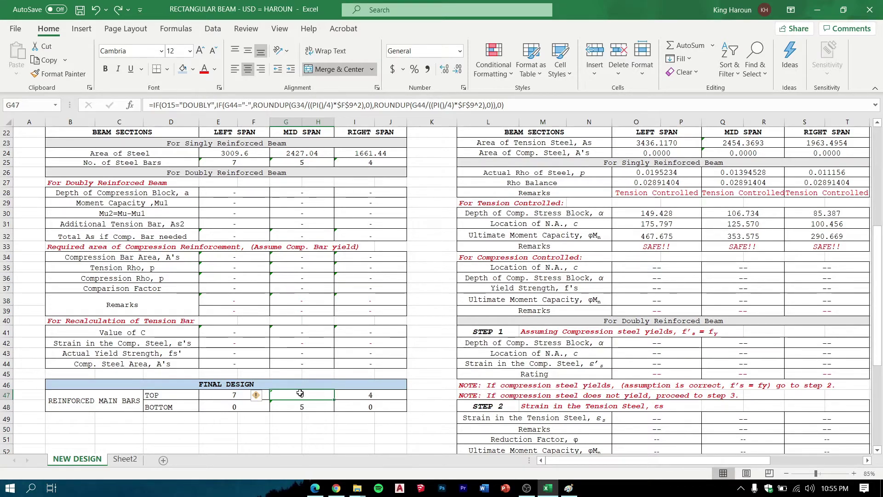
key(Down)
key(Left)
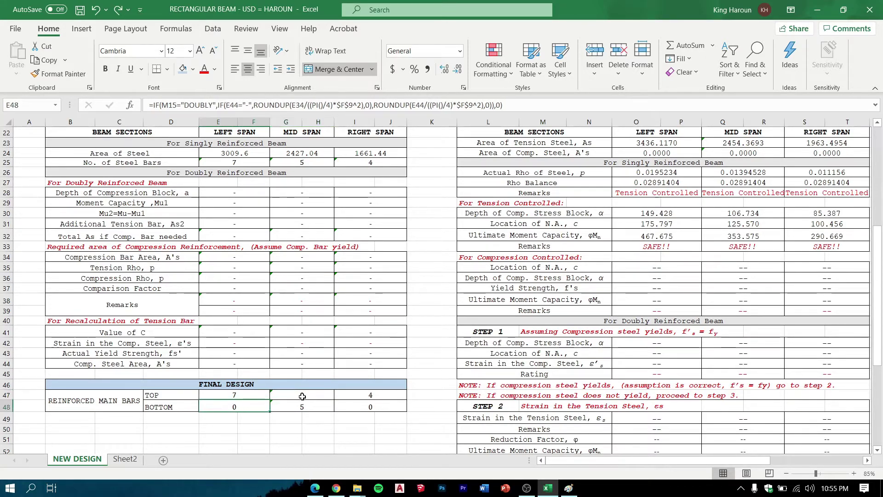
scroll(587, 267, up, 1)
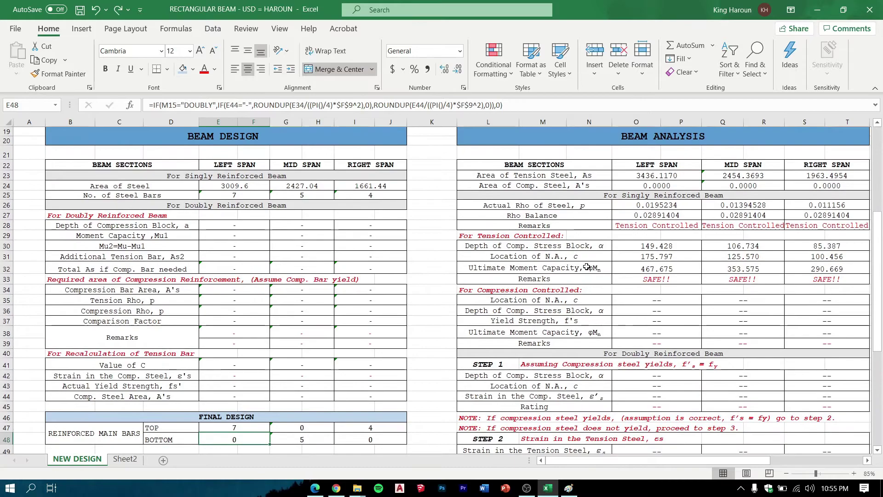
scroll(587, 267, up, 2)
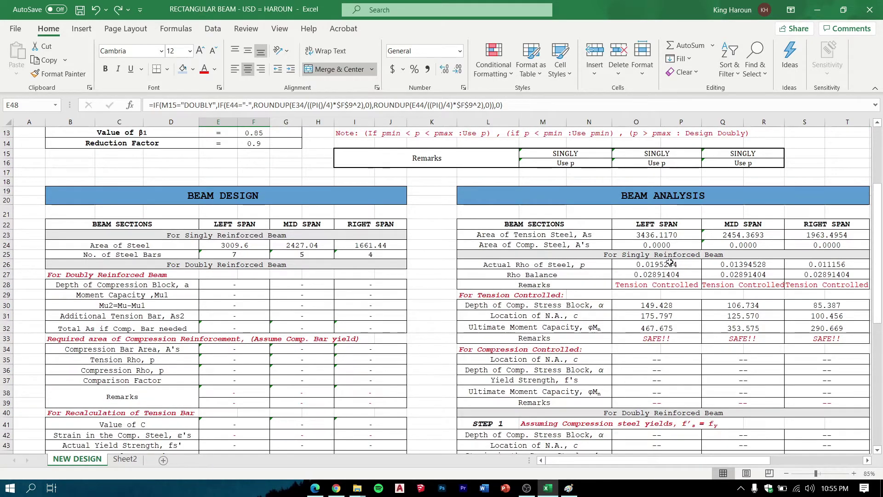
click(668, 210)
click(720, 201)
click(659, 229)
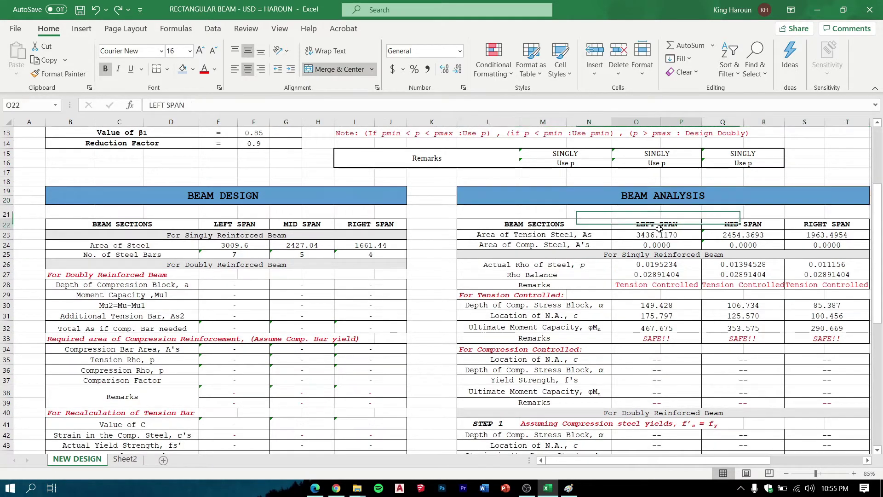
click(667, 236)
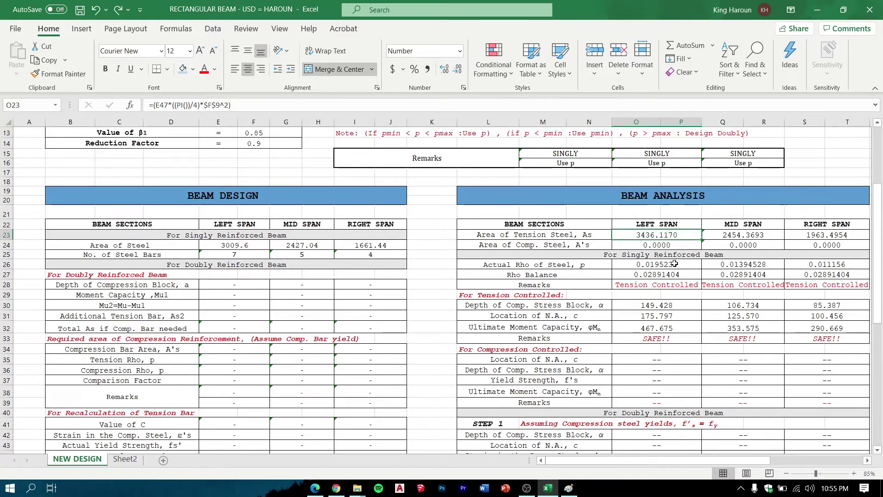
click(651, 288)
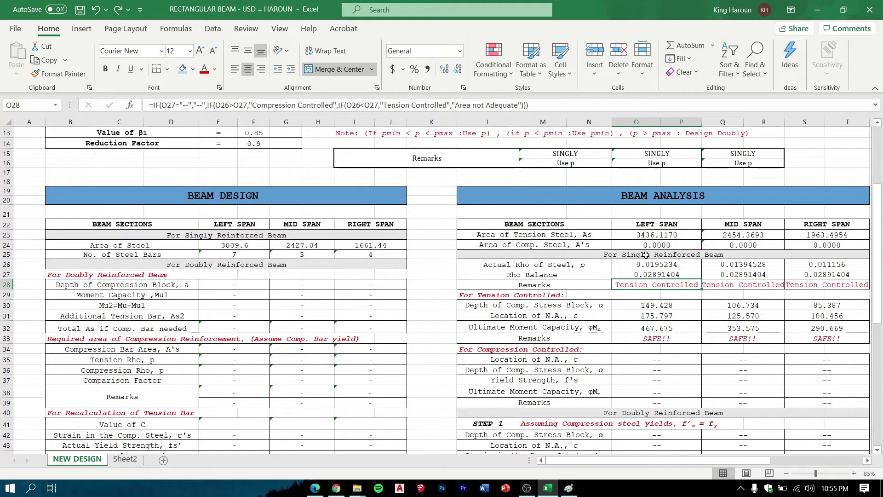
click(646, 341)
click(598, 316)
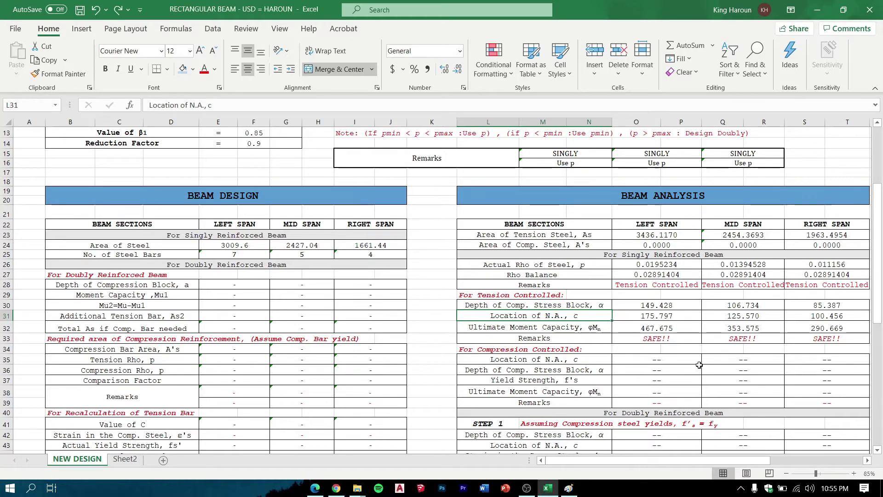
scroll(570, 360, down, 1)
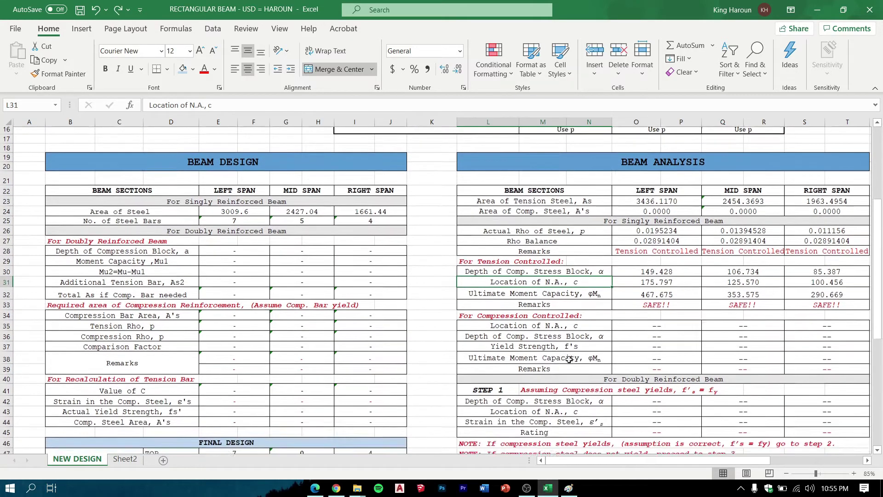
scroll(570, 359, down, 1)
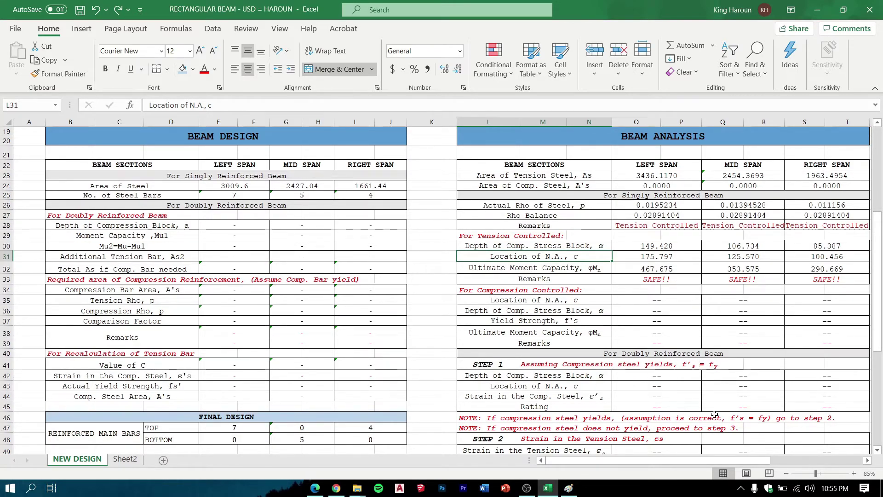
scroll(681, 399, down, 2)
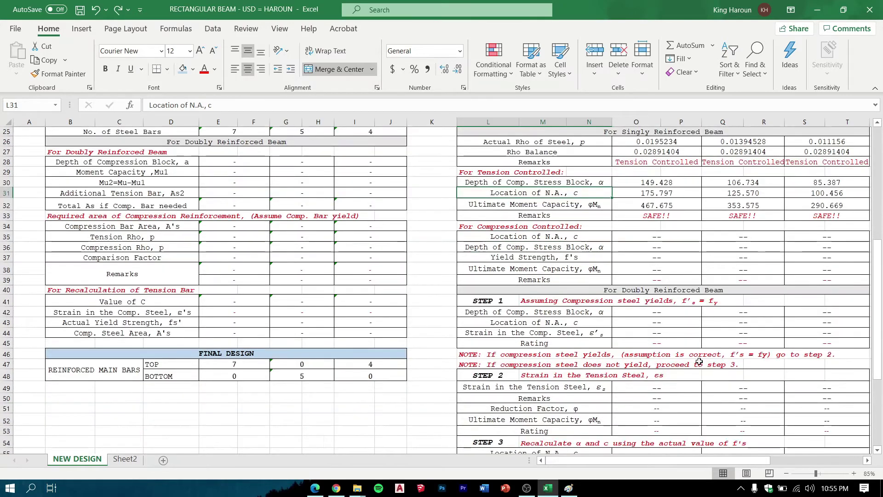
scroll(699, 361, down, 3)
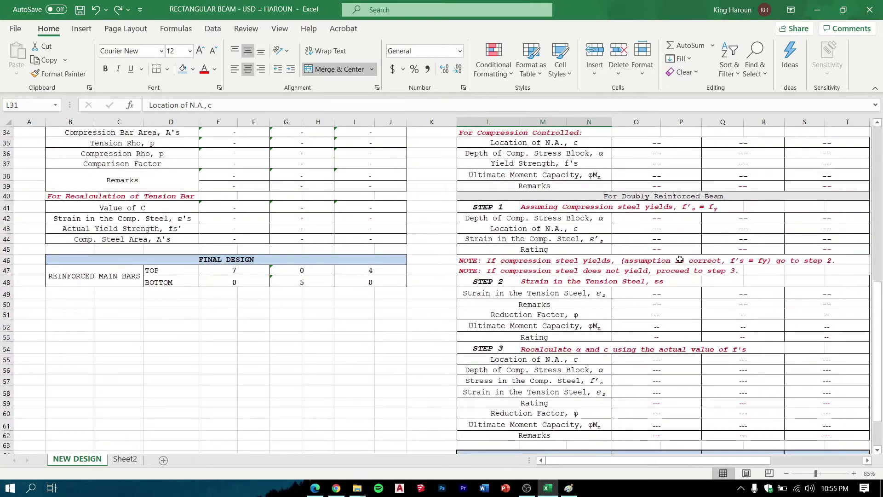
scroll(640, 331, down, 3)
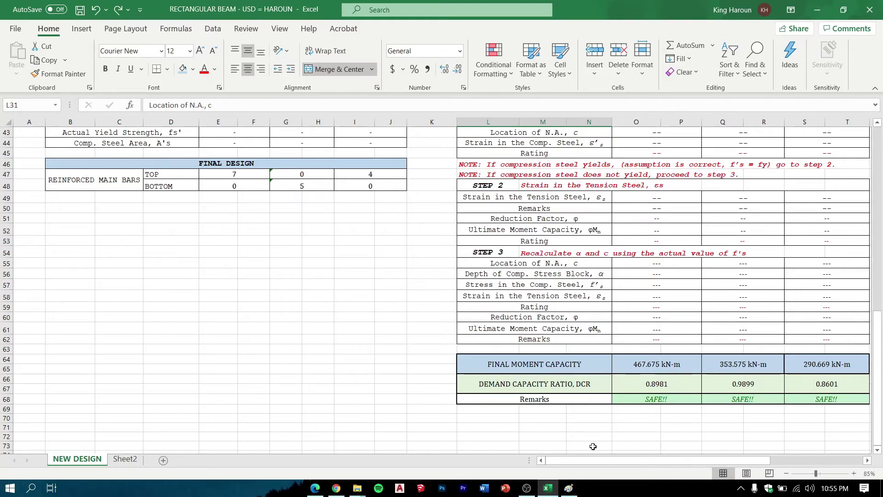
scroll(588, 368, right, 2)
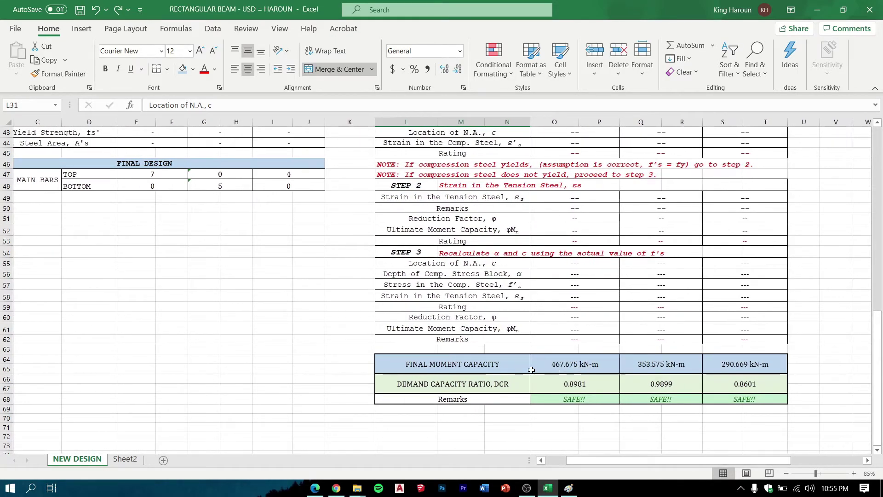
scroll(563, 372, up, 2)
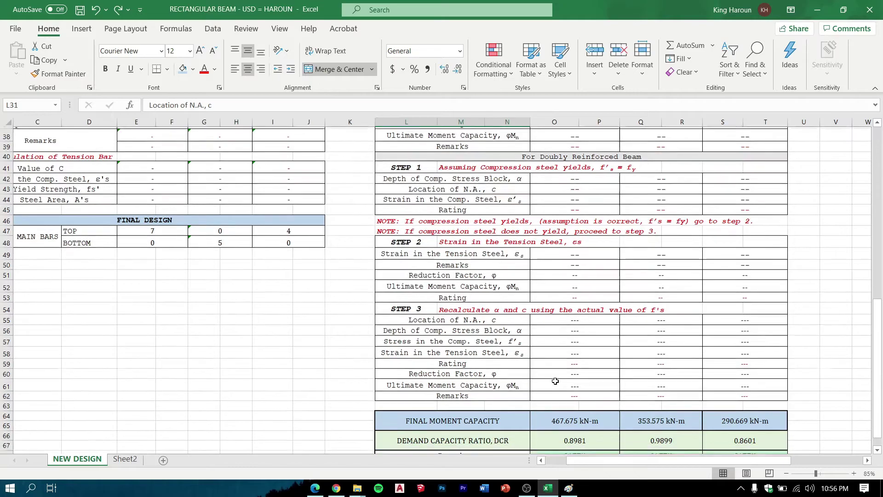
scroll(559, 395, down, 1)
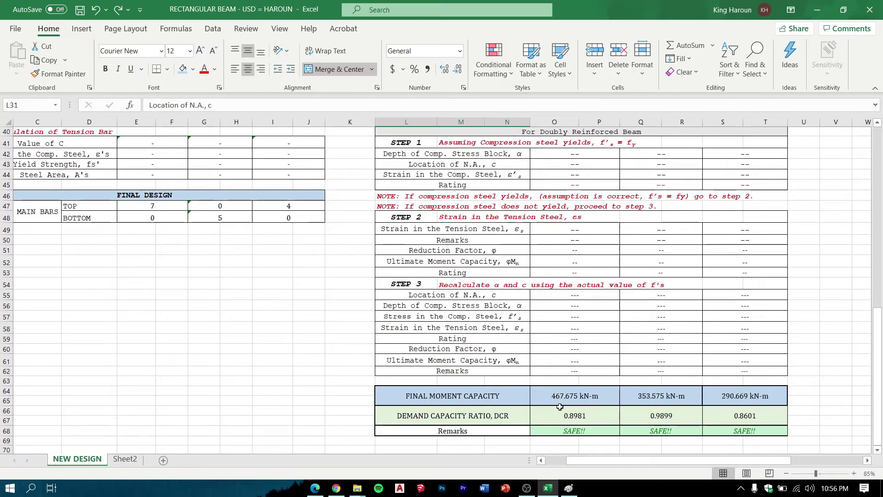
scroll(560, 407, up, 6)
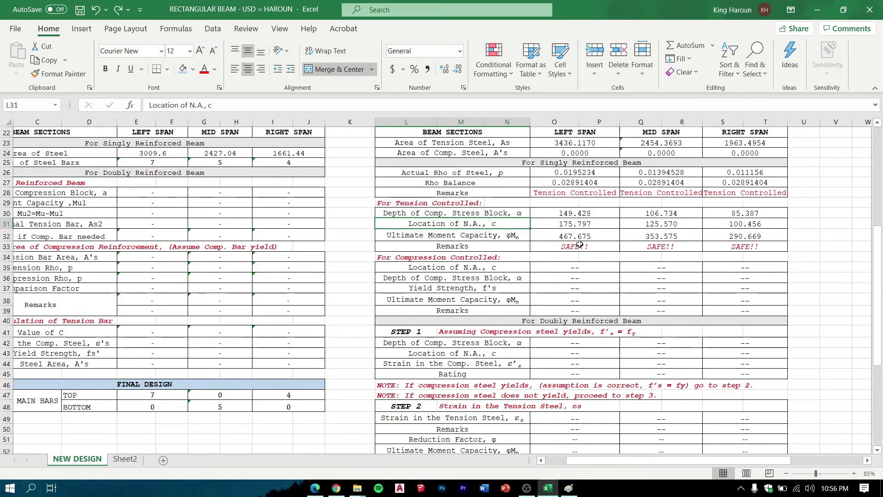
scroll(552, 256, up, 2)
scroll(552, 278, up, 3)
scroll(548, 304, down, 4)
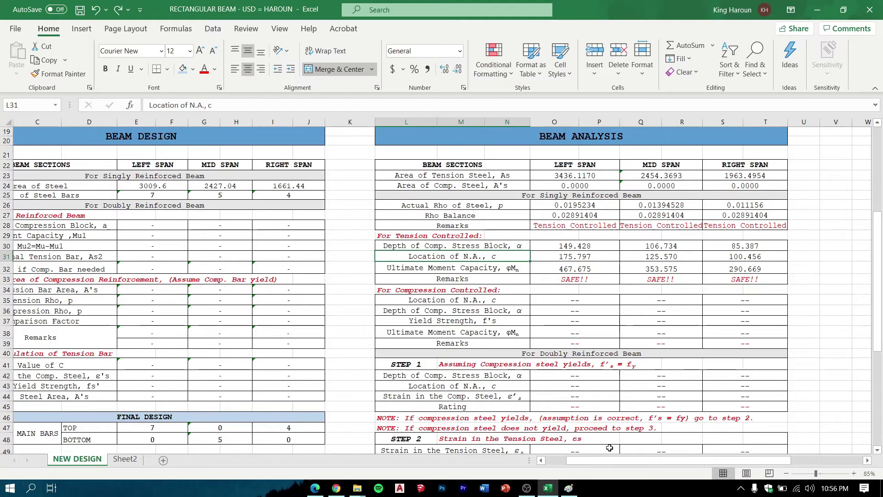
drag(598, 460, 577, 461)
scroll(504, 364, down, 2)
scroll(504, 364, down, 2)
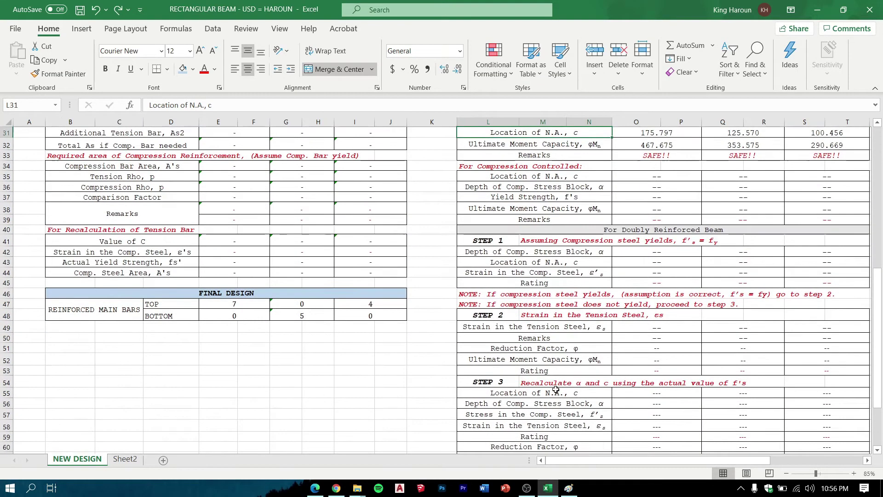
scroll(575, 377, up, 5)
scroll(606, 374, up, 5)
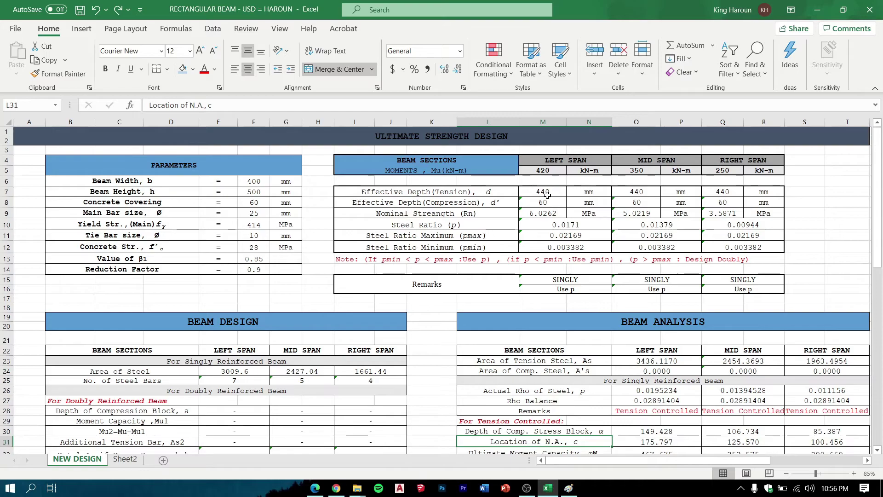
scroll(655, 397, down, 6)
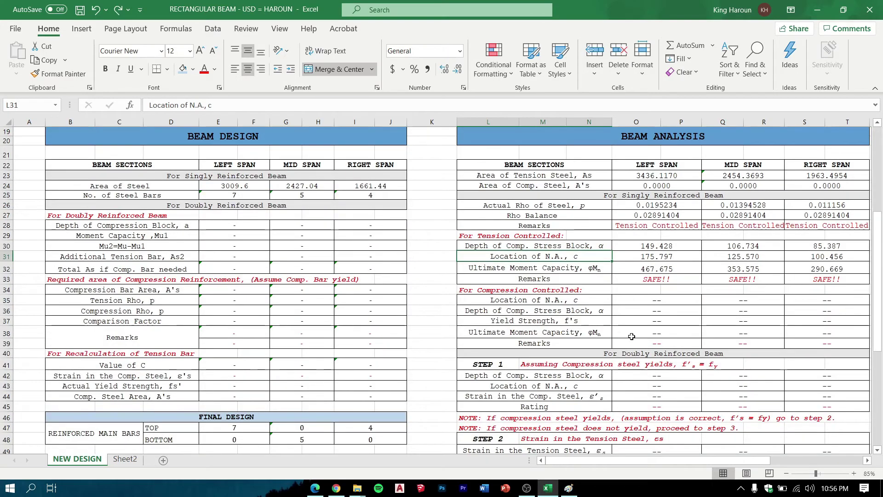
scroll(631, 336, down, 7)
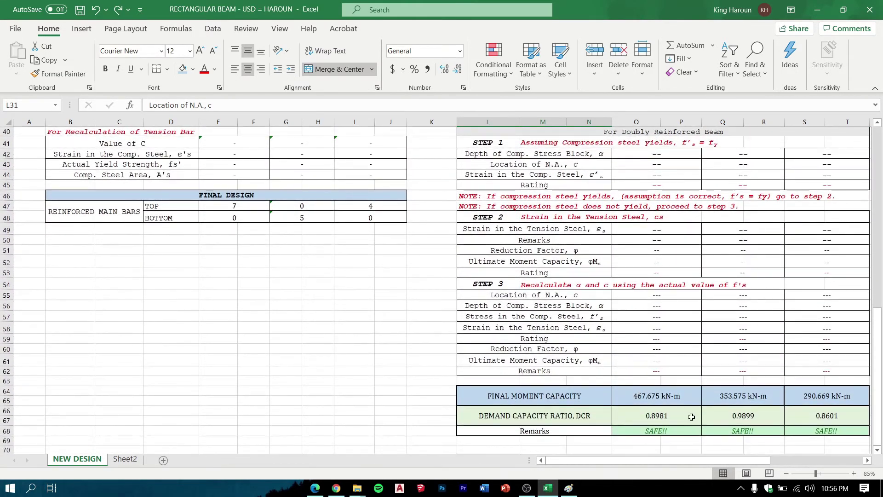
click(653, 402)
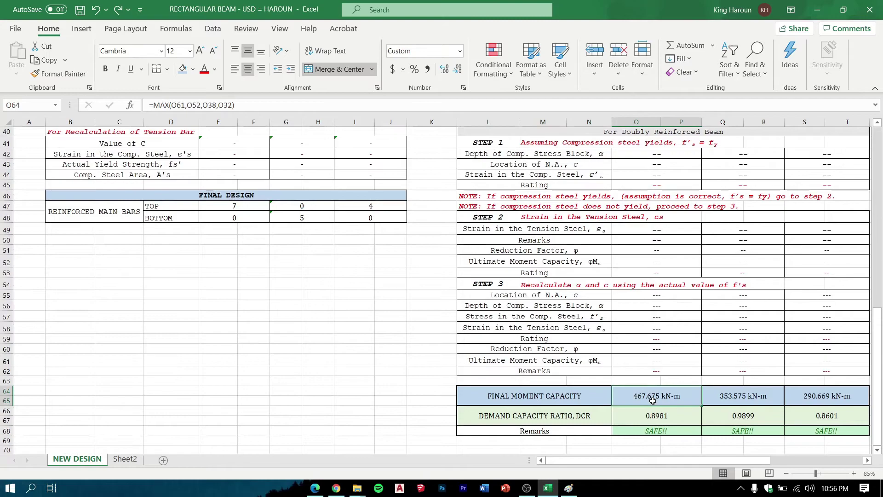
click(658, 431)
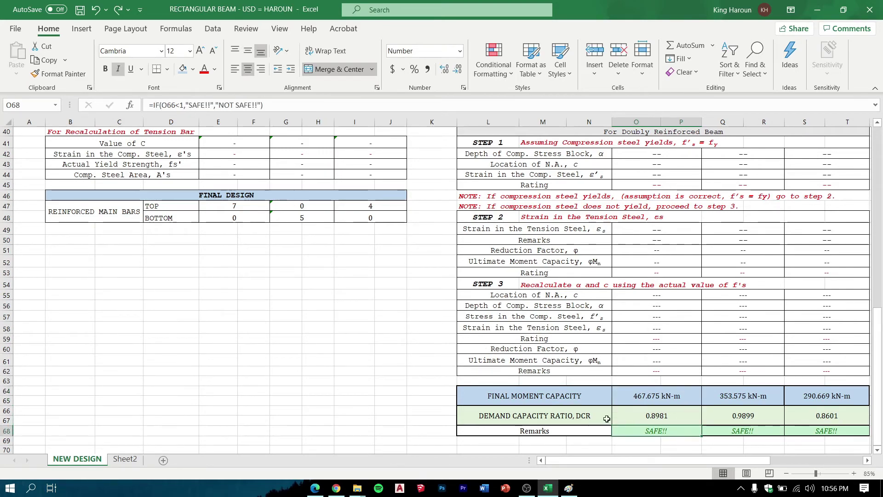
click(751, 423)
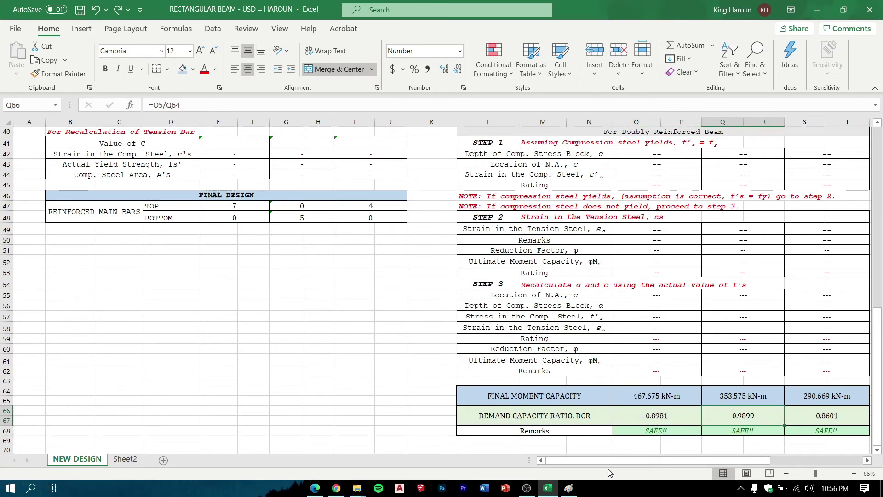
drag(614, 460, 633, 460)
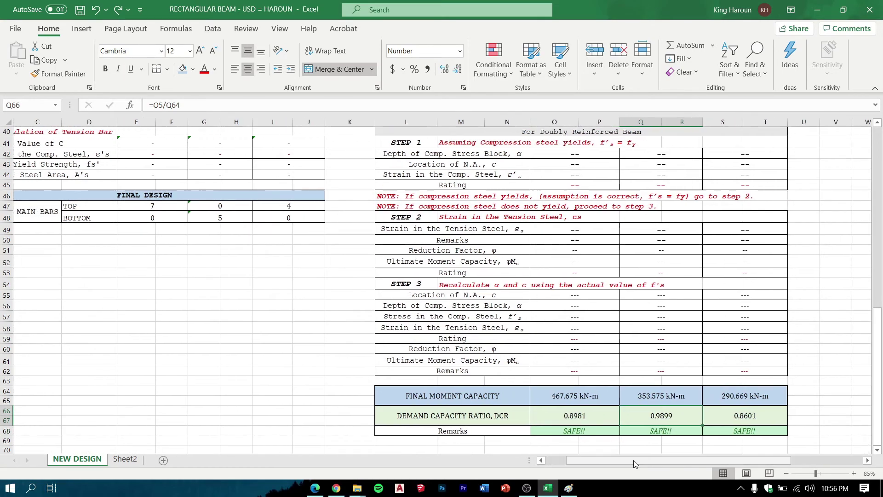
click(587, 422)
click(672, 419)
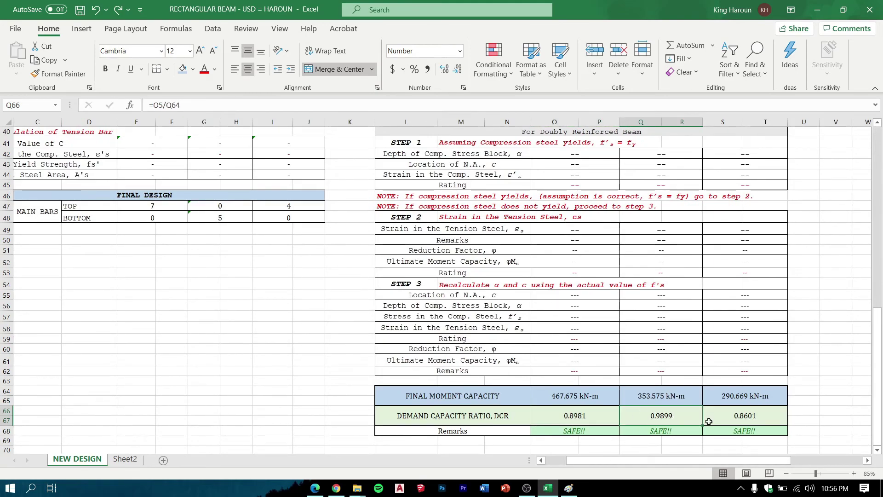
click(748, 420)
scroll(574, 376, up, 4)
scroll(574, 375, down, 4)
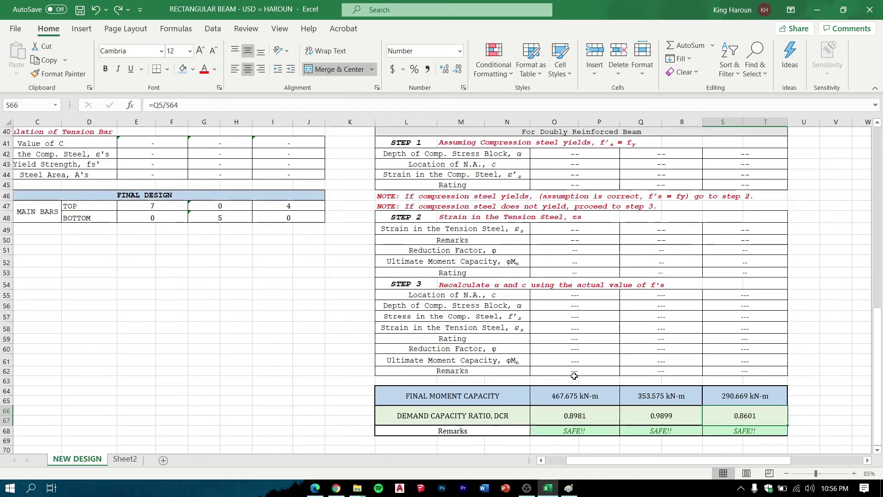
click(599, 435)
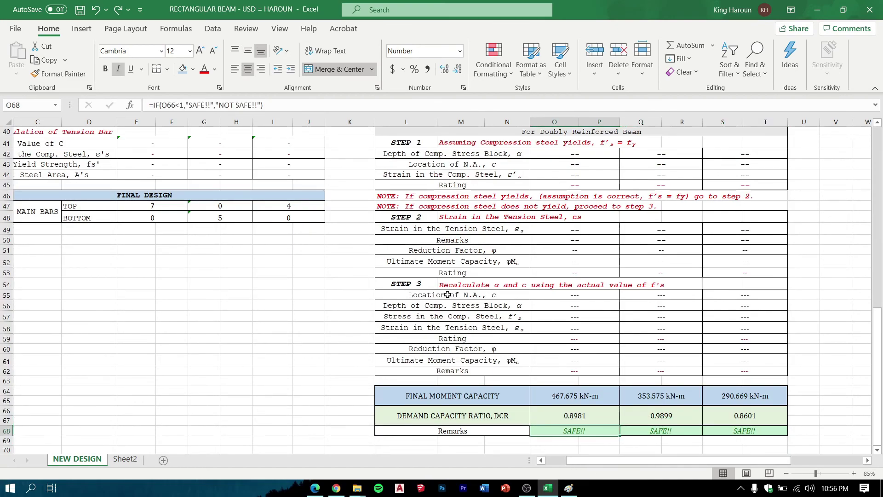
scroll(448, 295, up, 6)
drag(637, 461, 616, 461)
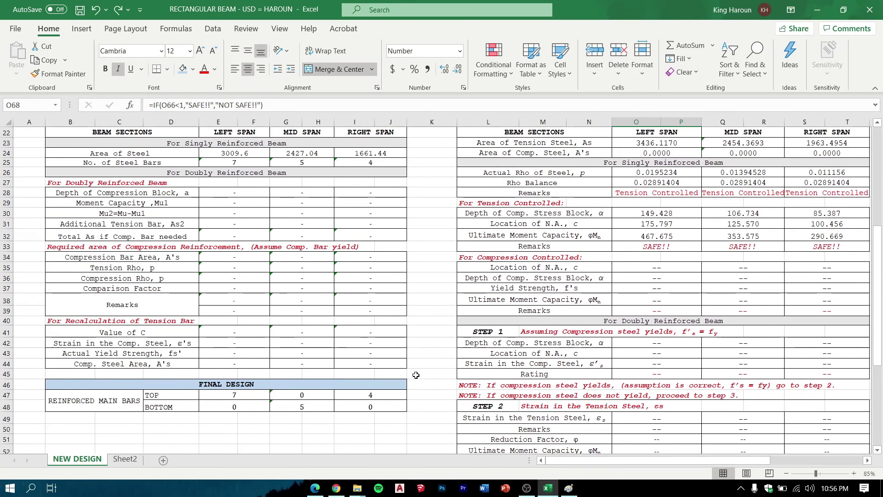